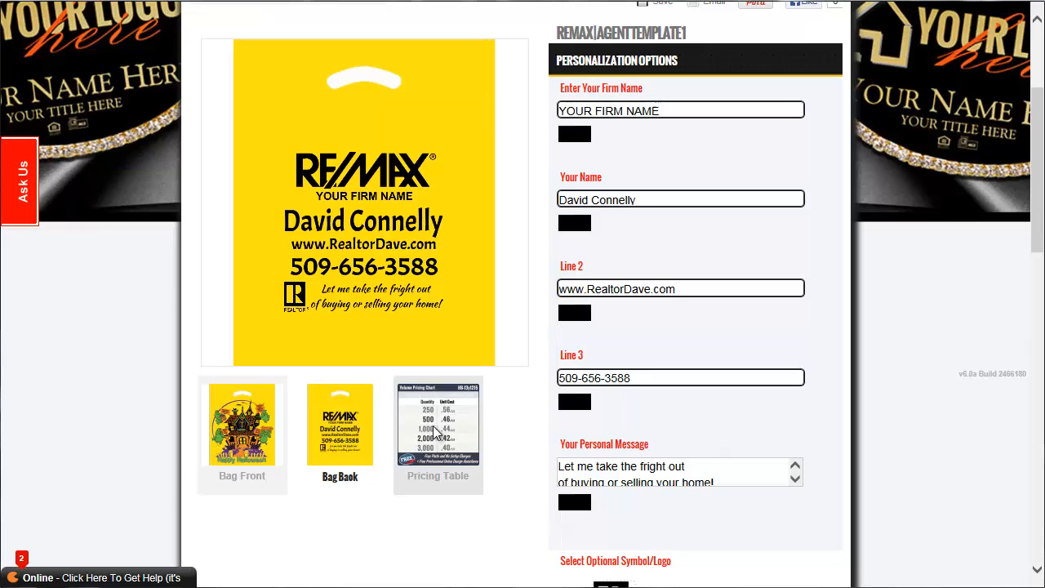
View the volume pricing chart and set the order quantity to 3000.
left_click(437, 432)
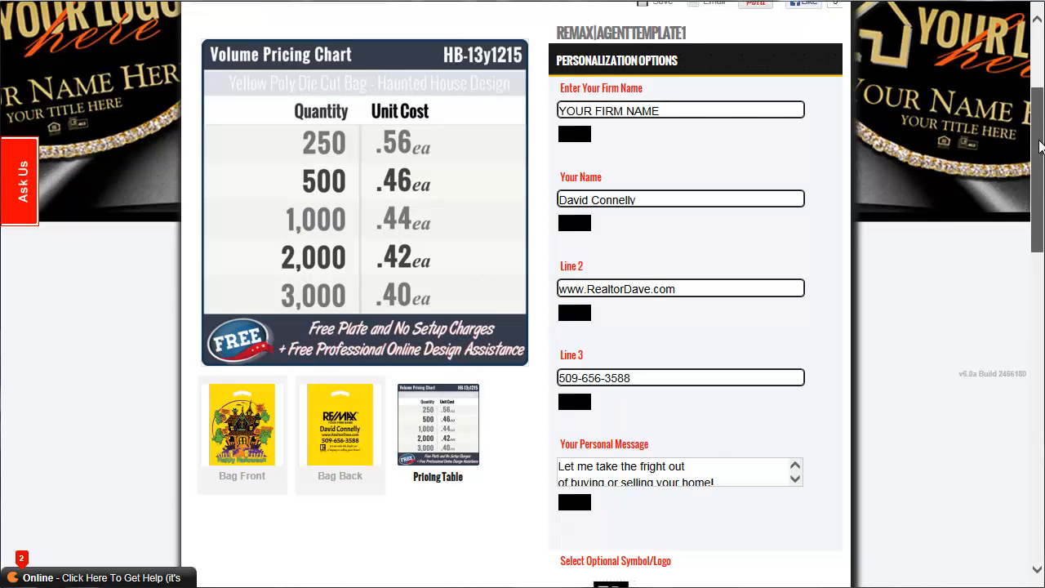
scroll(1041, 145, "down", 7)
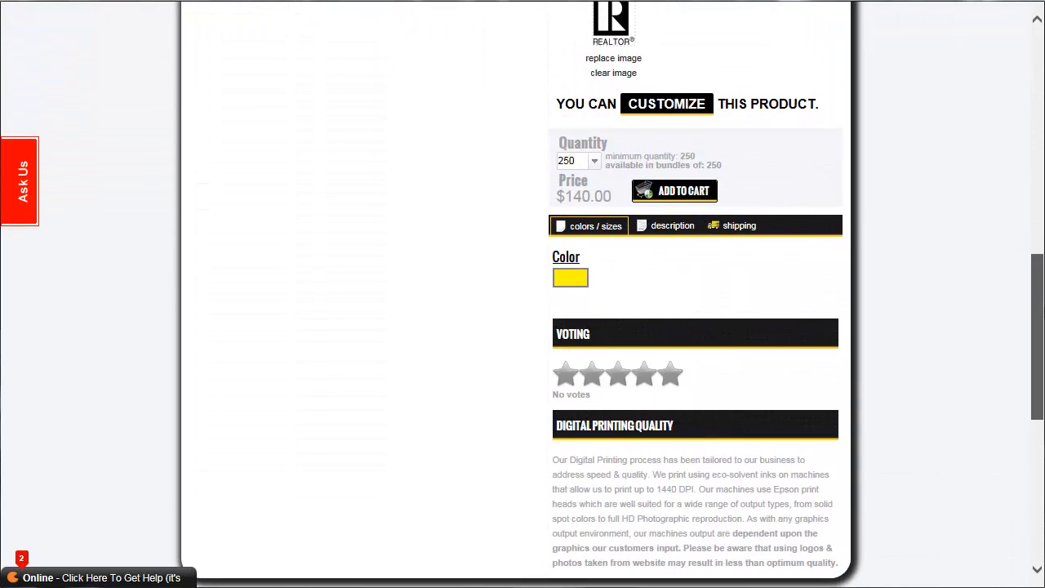
left_click(594, 165)
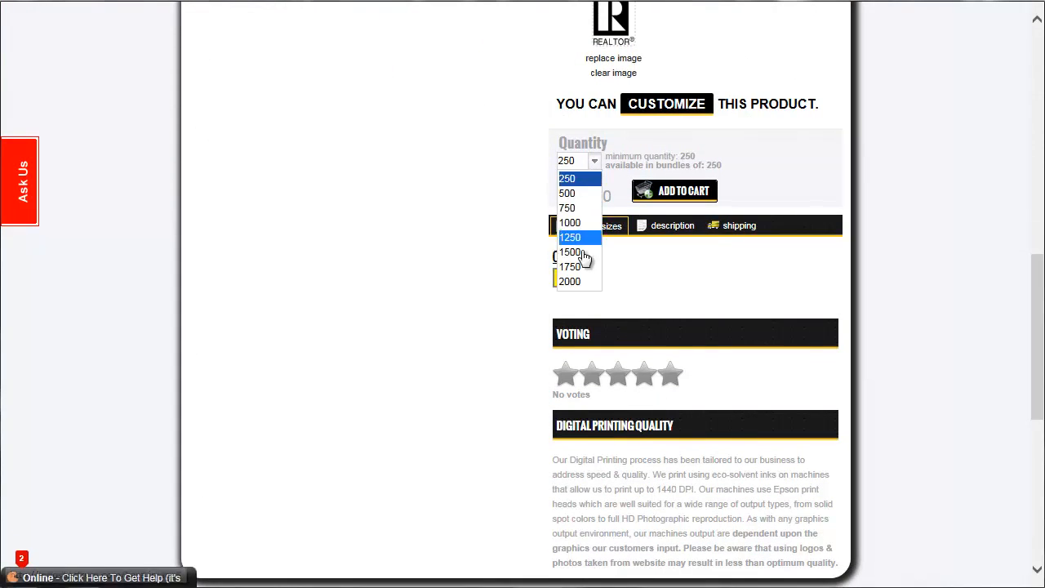
left_click(577, 282)
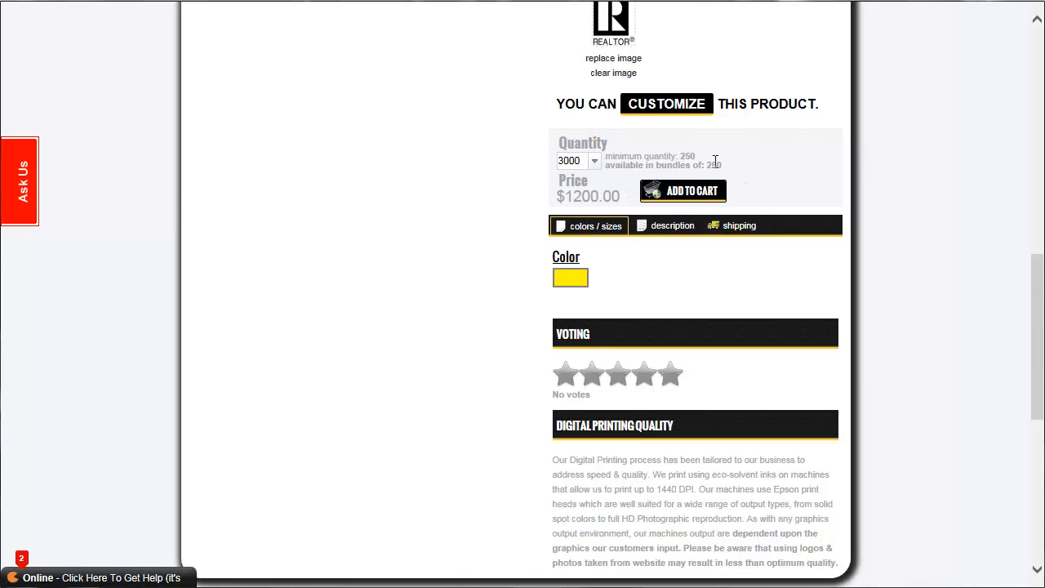
Show the bag back design in the product preview and enlarge its artwork.
left_click_drag(1036, 298, 1036, 127)
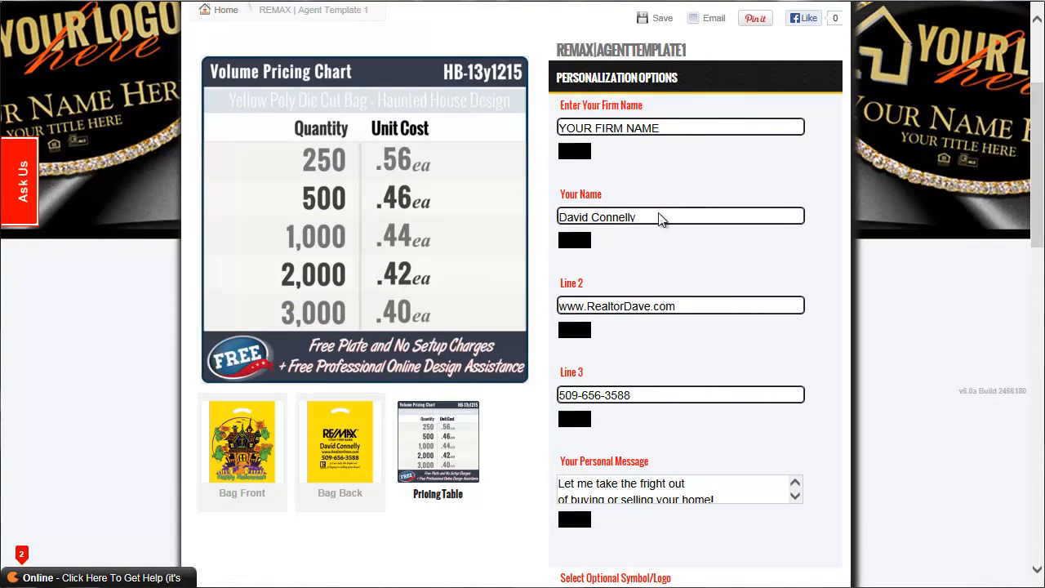
left_click(343, 459)
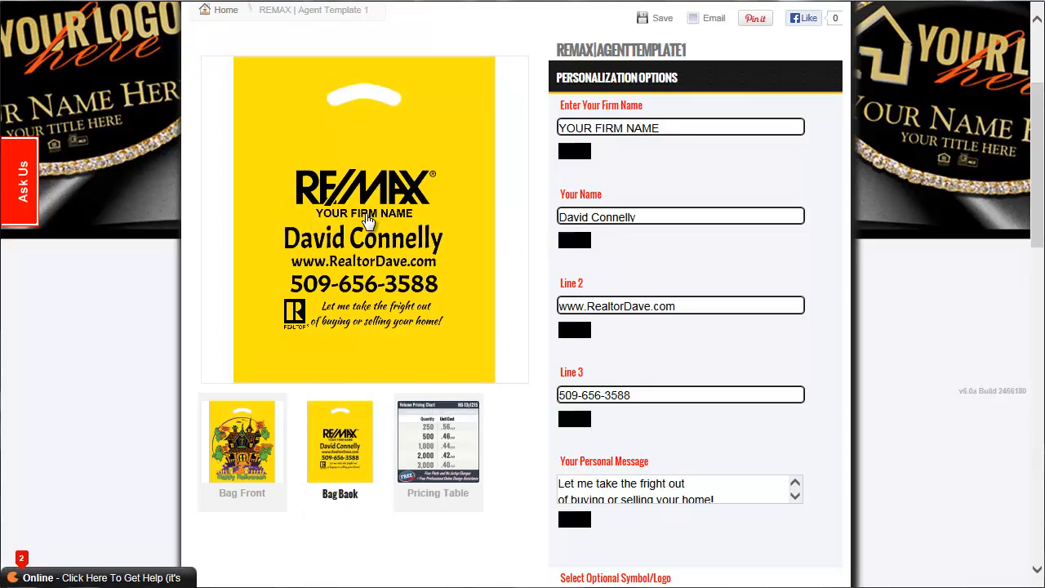
left_click(368, 221)
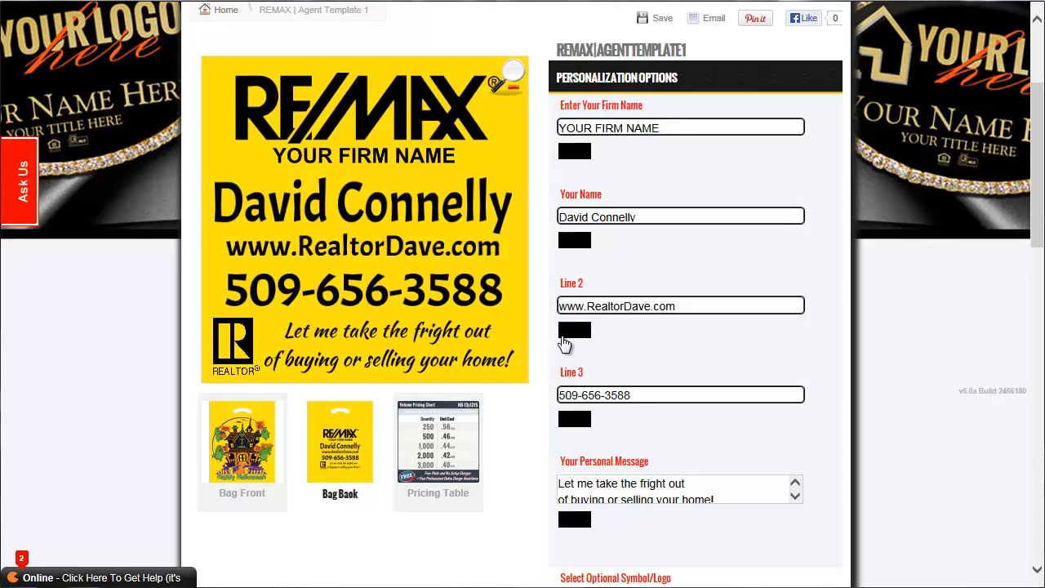
Replace the placeholder firm name with SMITH & SCHMIDT and apply it to the bag.
scroll(1039, 170, "up", 1)
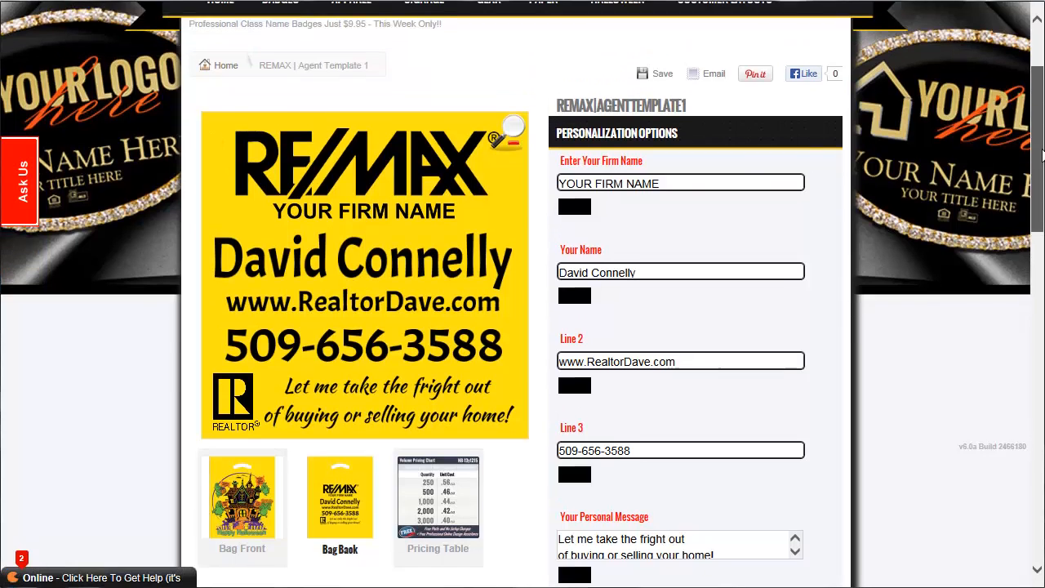
left_click_drag(669, 160, 557, 161)
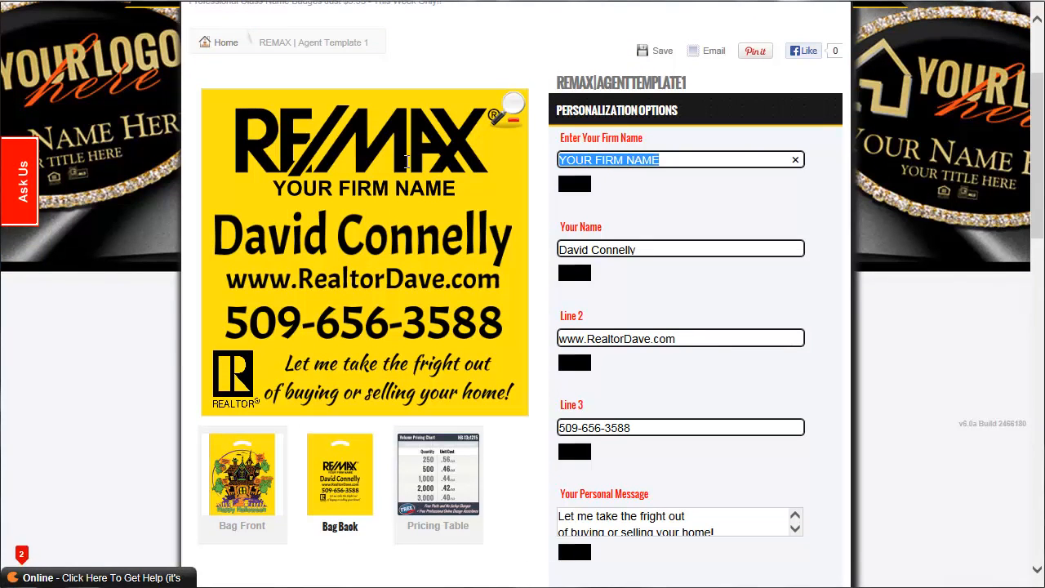
type("S")
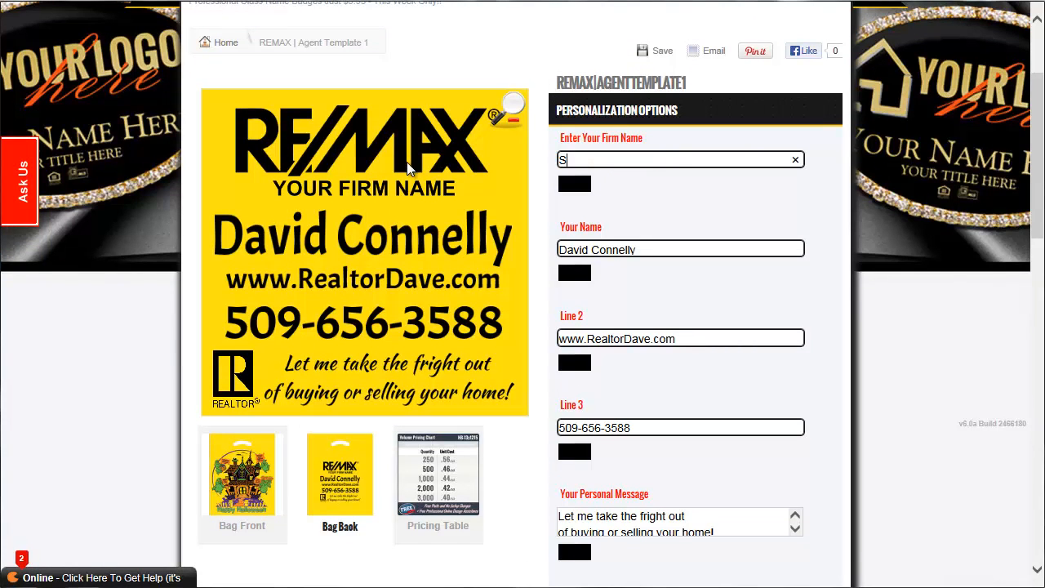
type("MITH & S")
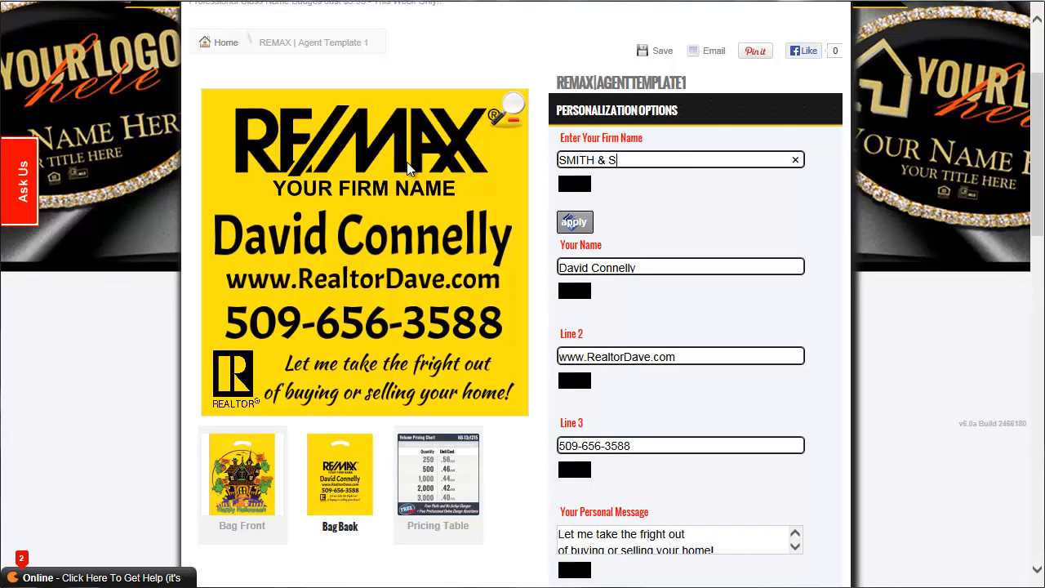
type("CHMIDT")
left_click(575, 223)
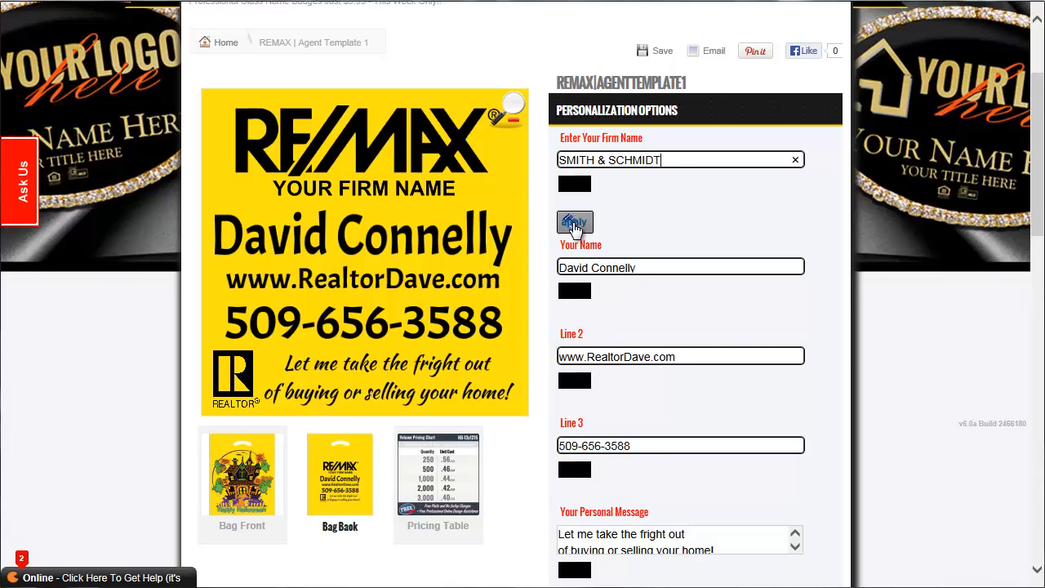
Replace the agent's name with the new agent's full name and apply it to the bag.
left_click_drag(643, 249, 518, 245)
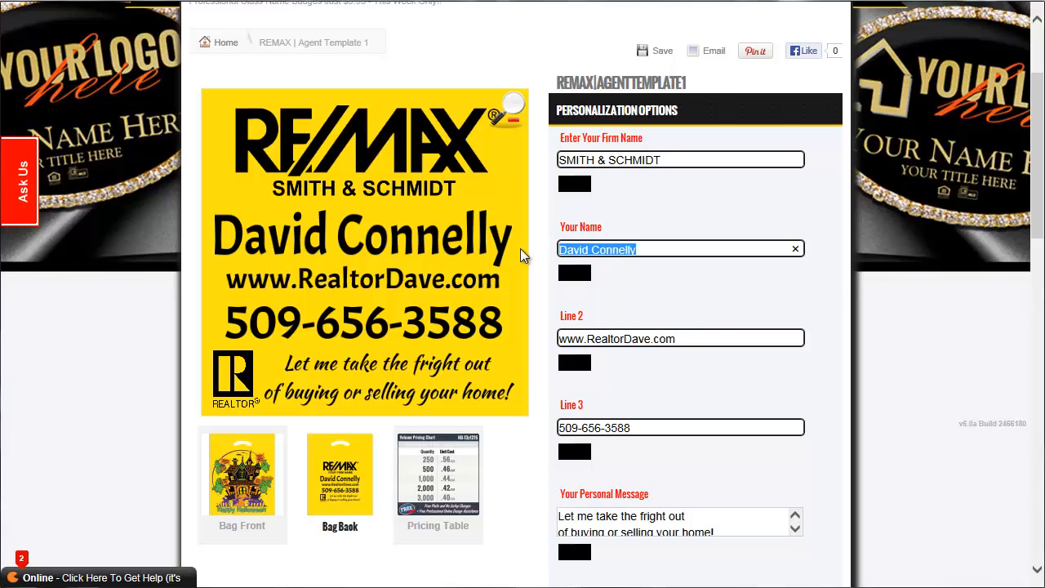
type("jOHN")
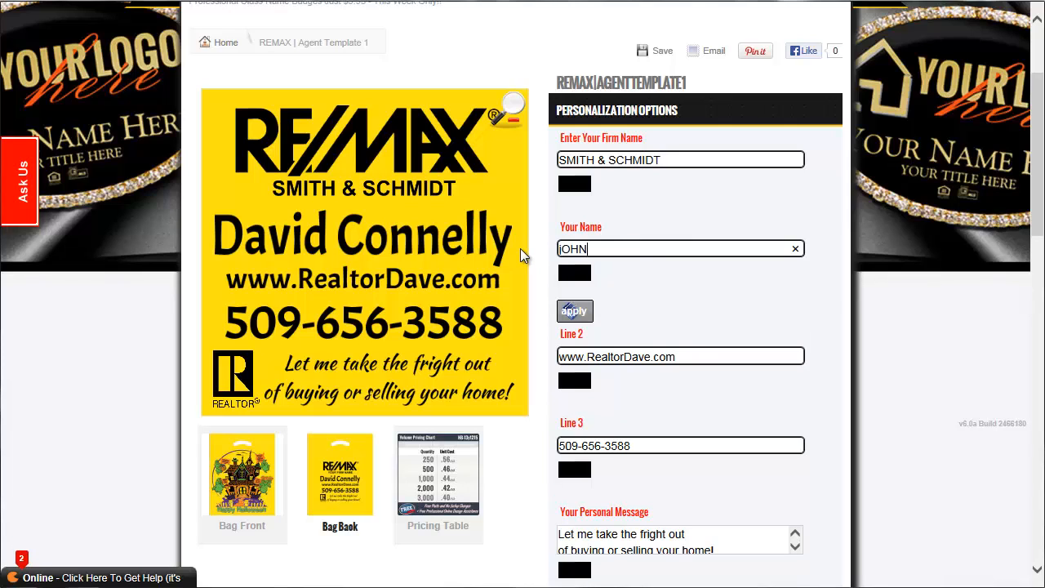
key("BackSpace")
key("BackSpace")
key("BackSpace")
key("BackSpace")
type("John Doe")
left_click(606, 353)
Change the Line 2 web address to the new agent's real estate website and apply it.
double_click(612, 338)
type("JohnDo")
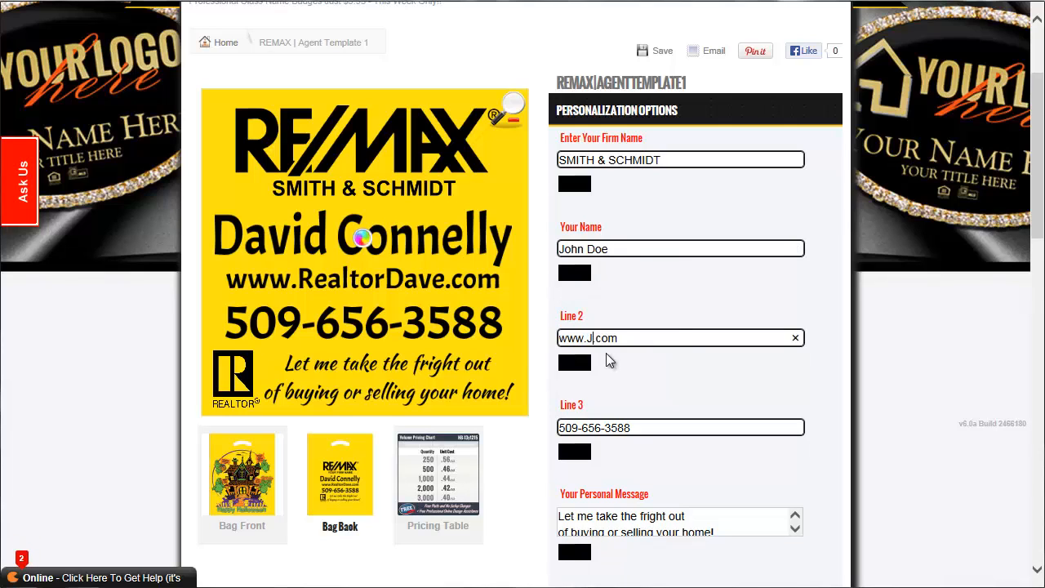
type("esRealEstate")
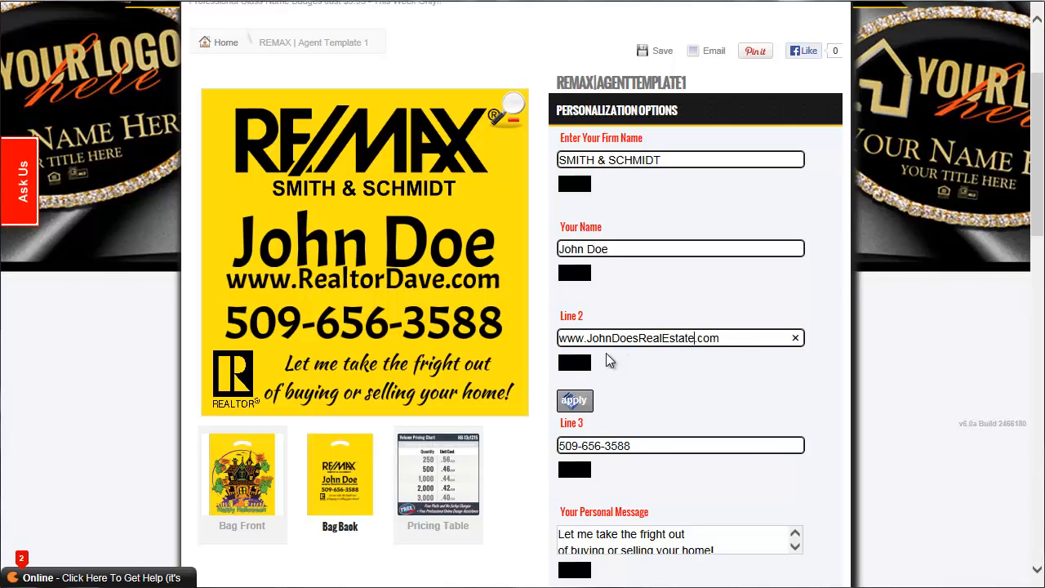
left_click(575, 400)
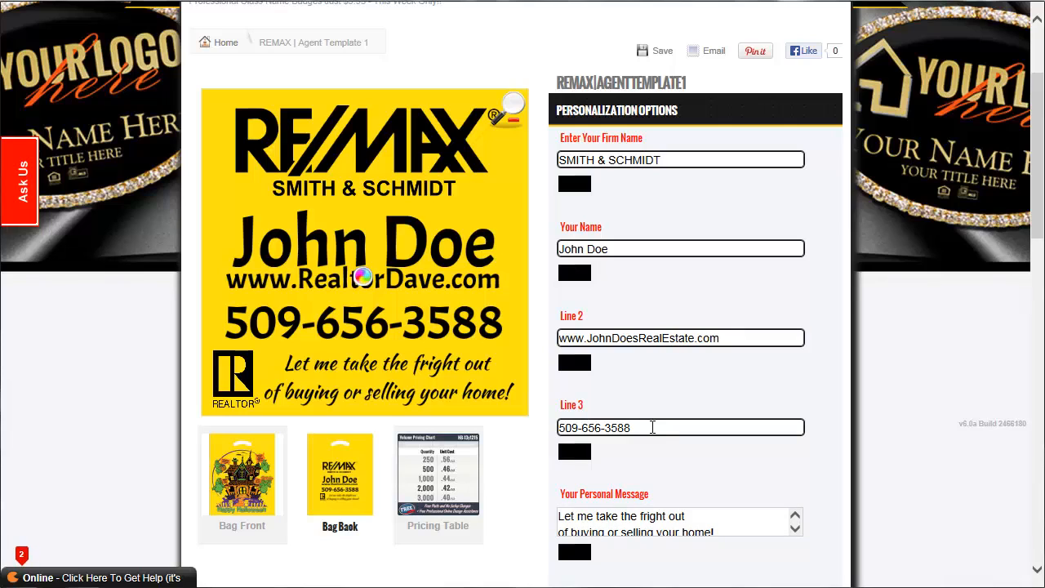
Append the word "office" to the phone number in Line 3 and apply it.
left_click(653, 426)
type("o")
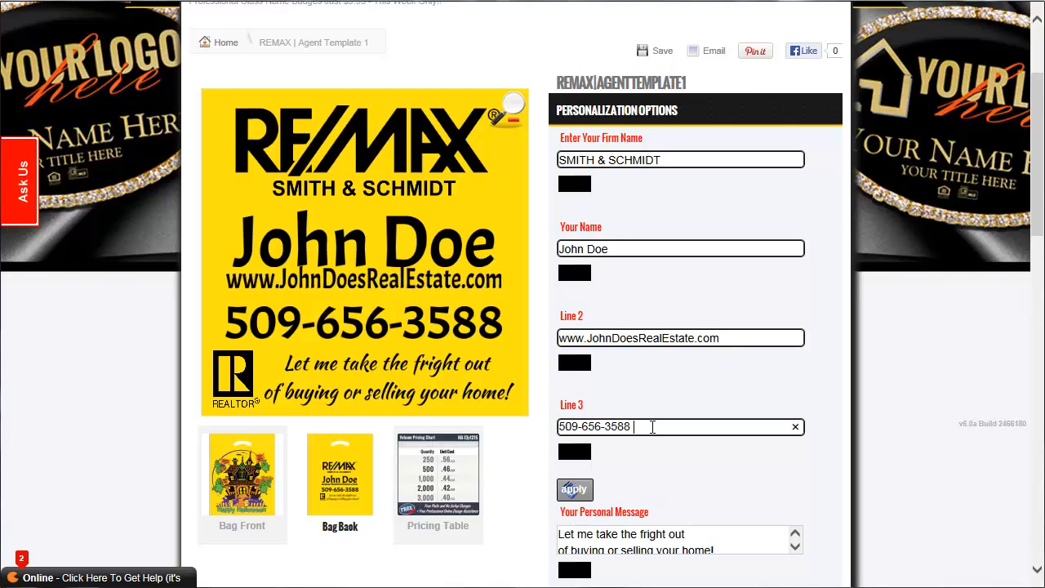
type("ffice")
left_click(575, 490)
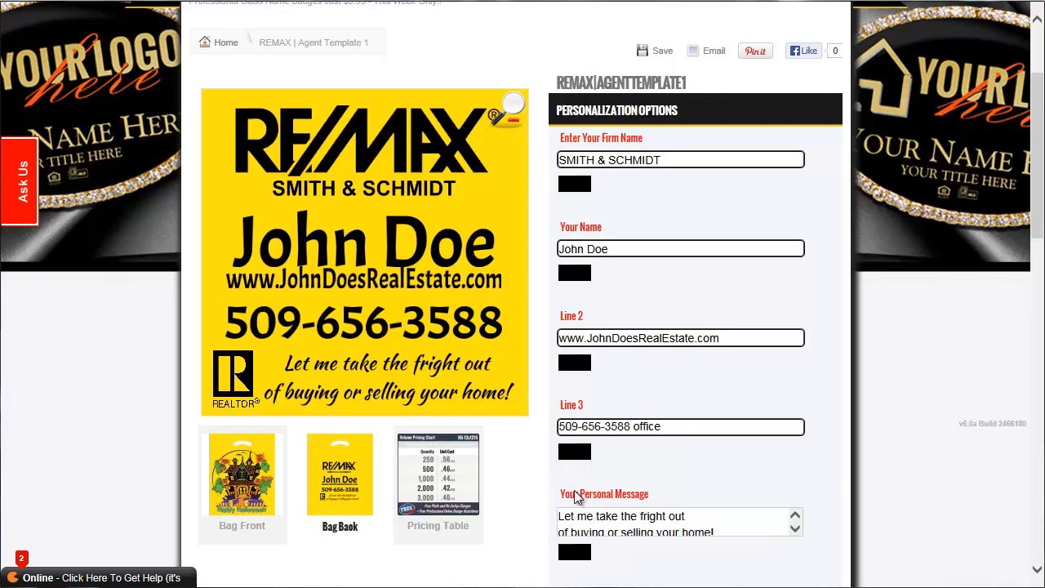
Replace the personal message with "Don't take candy from strangers!" and apply it to the bag.
left_click_drag(1034, 227, 1029, 258)
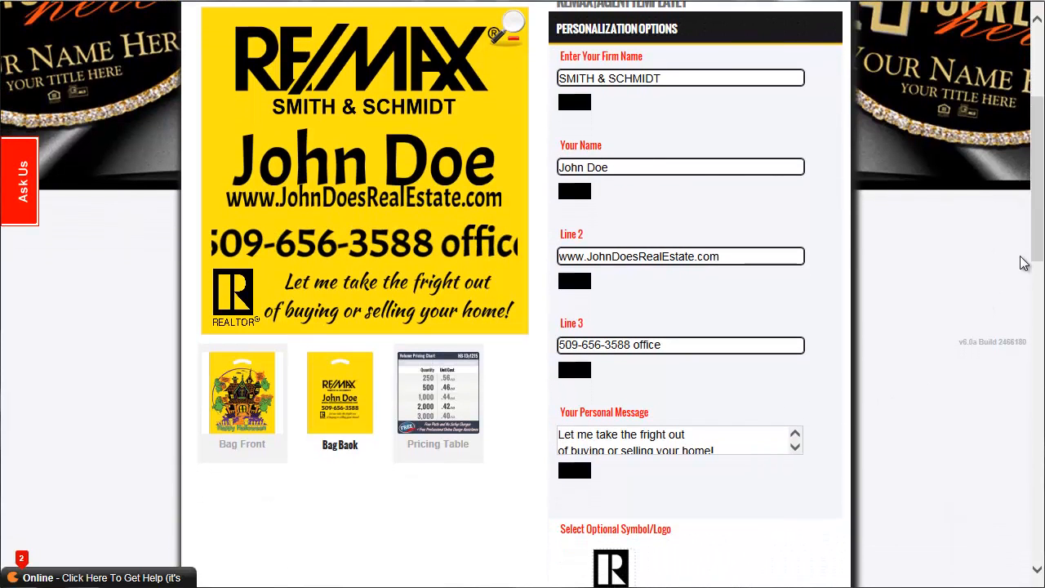
left_click_drag(735, 453, 525, 398)
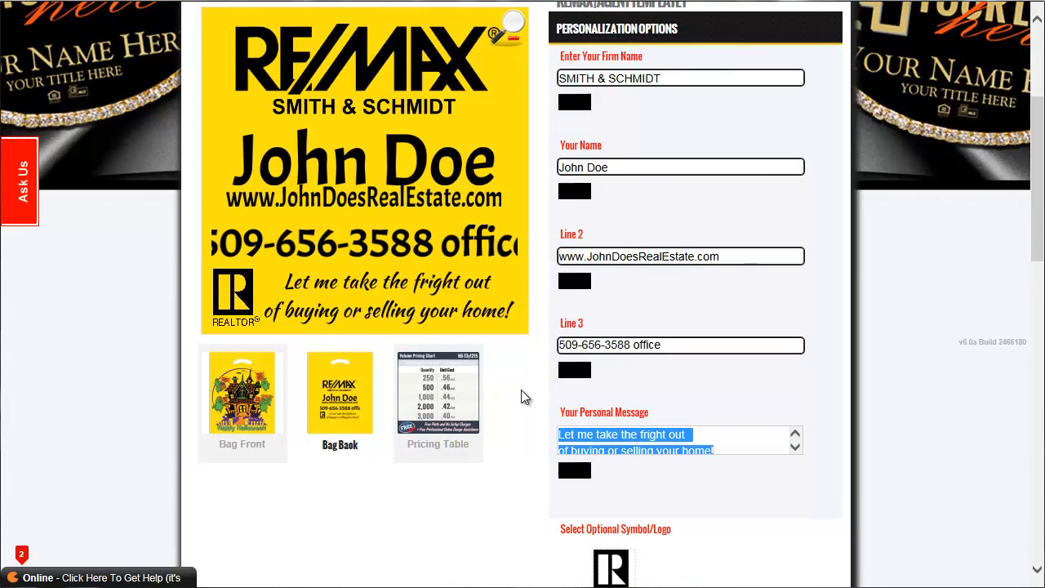
type("D")
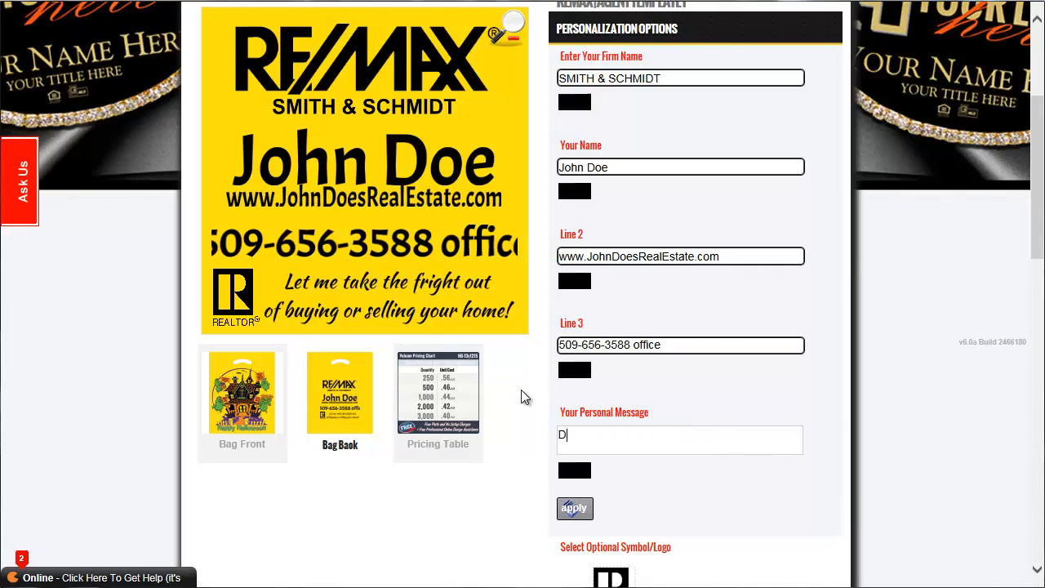
type("on't take candy from strangers!")
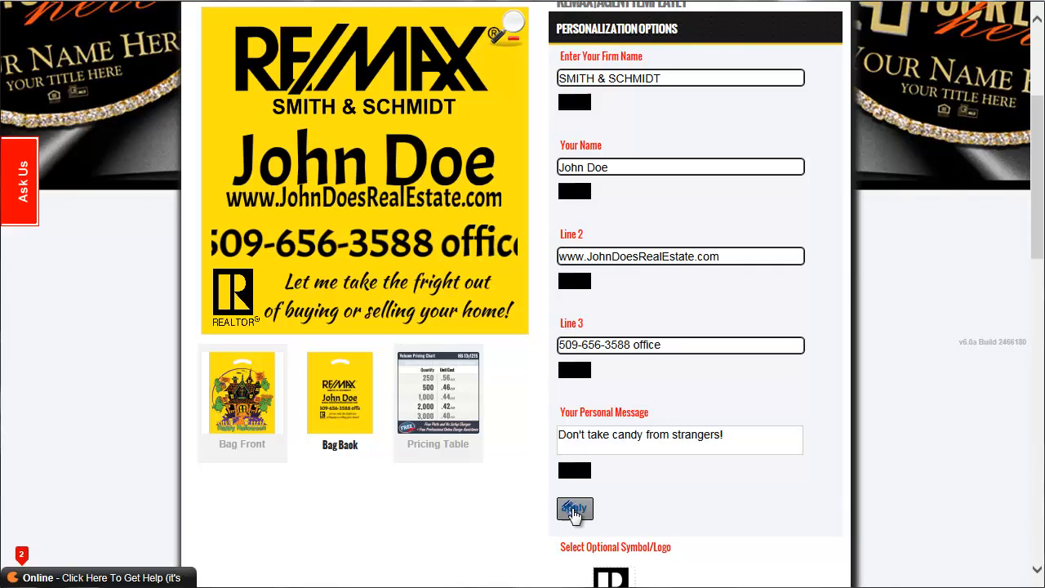
left_click(575, 508)
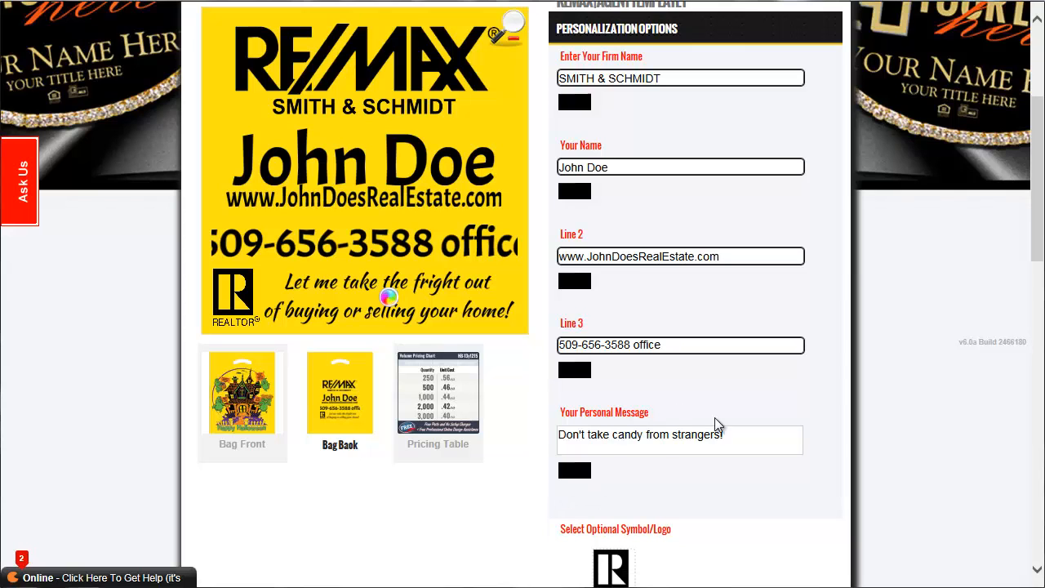
Open the personalized bag in the product designer for further customization.
left_click_drag(1039, 230, 1040, 209)
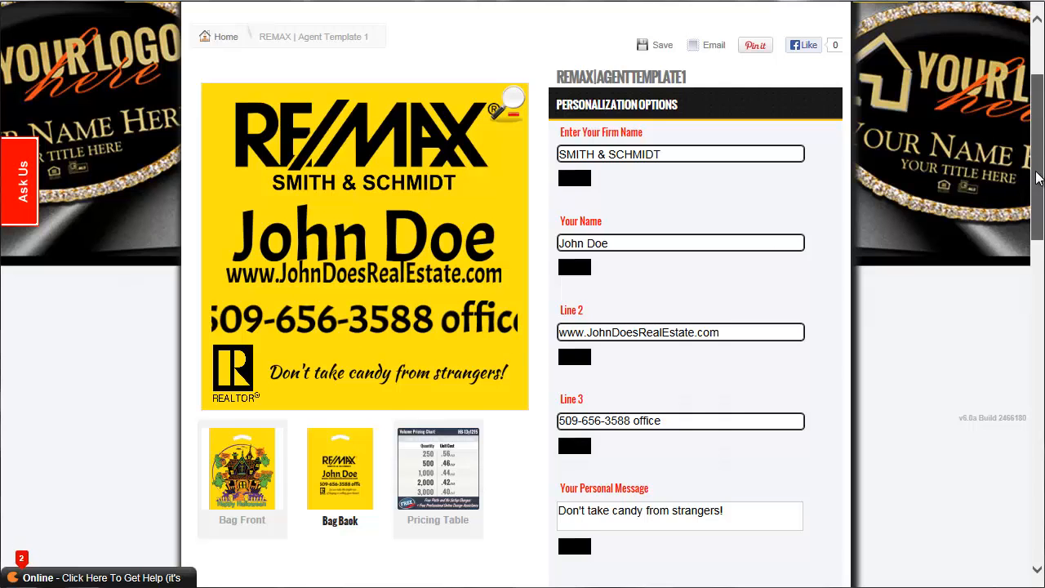
left_click_drag(1037, 178, 1035, 266)
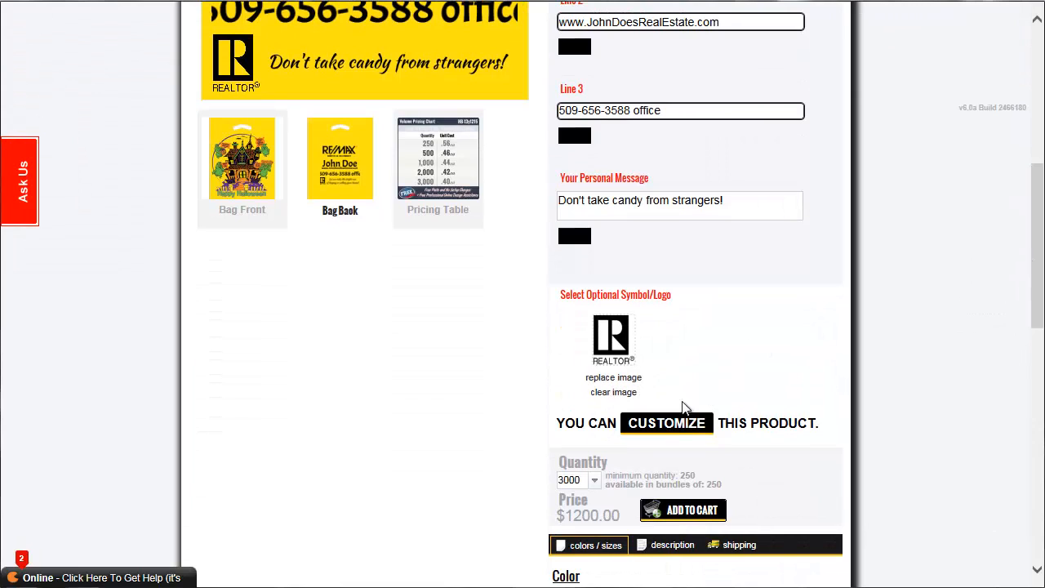
left_click(673, 430)
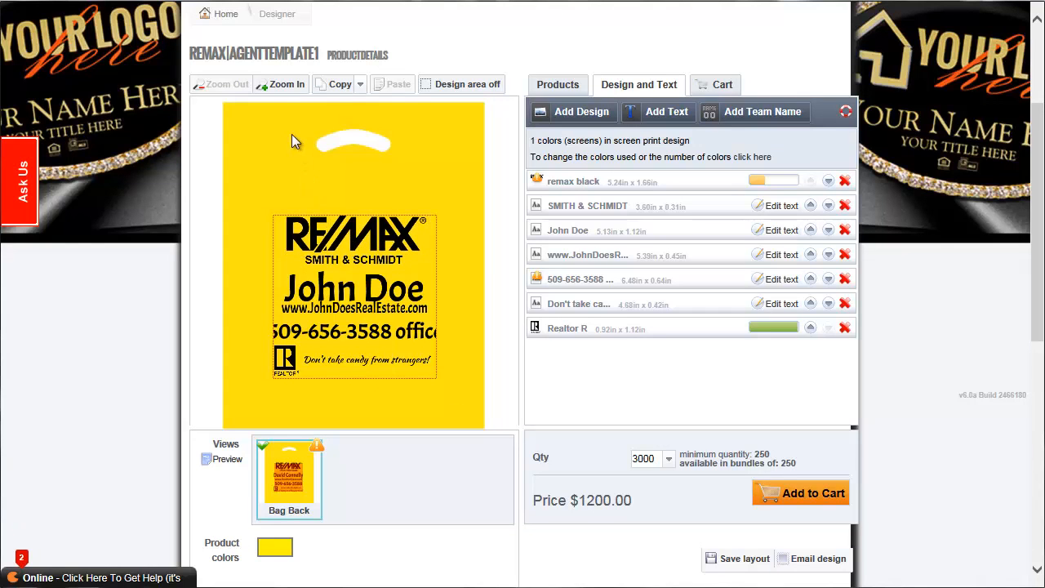
Select the RE/MAX logo in the bag back artwork and move it slightly down.
left_click(285, 85)
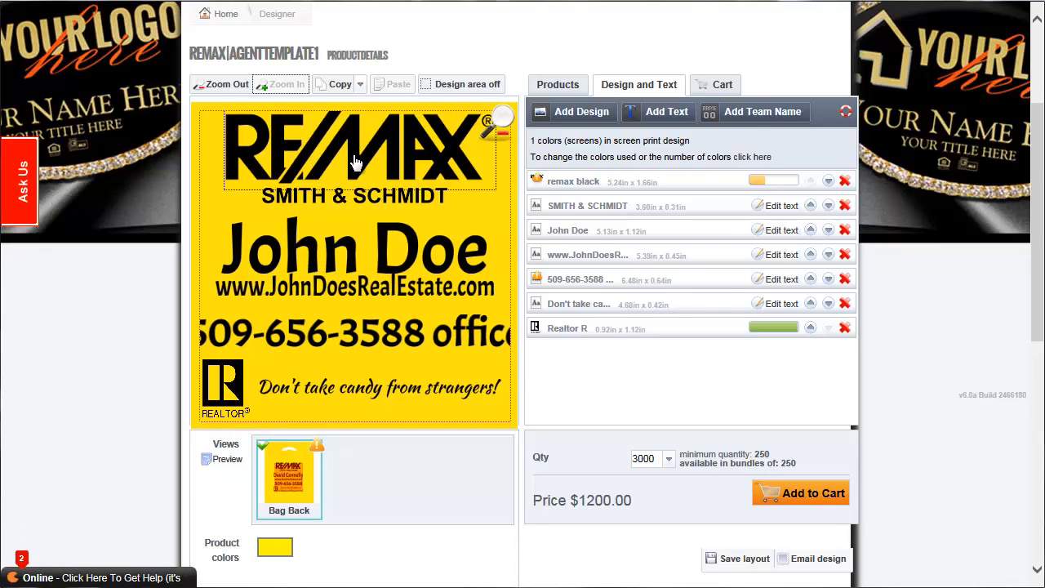
left_click(355, 163)
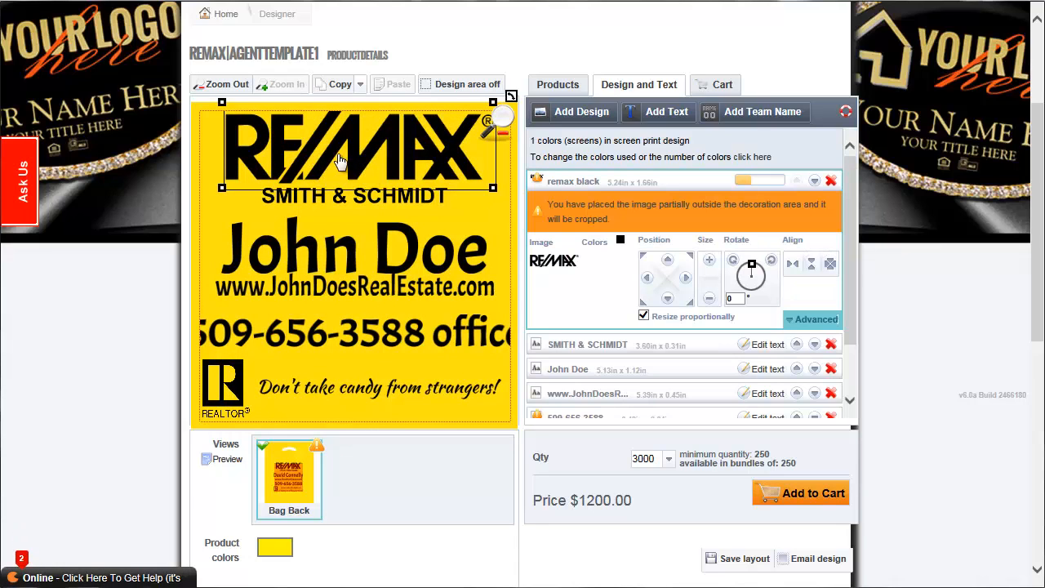
mouse_move(340, 164)
left_mouse_down()
mouse_move(325, 199)
mouse_move(339, 161)
mouse_move(359, 156)
left_mouse_up()
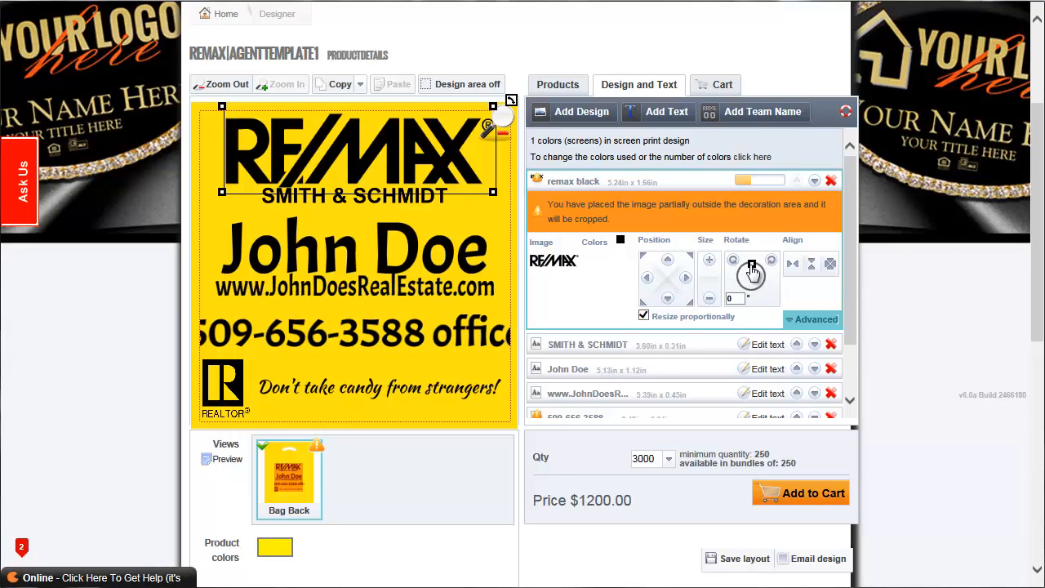
Try tilting the RE/MAX logo counterclockwise and reset its rotation to 0°.
left_click_drag(753, 265, 744, 267)
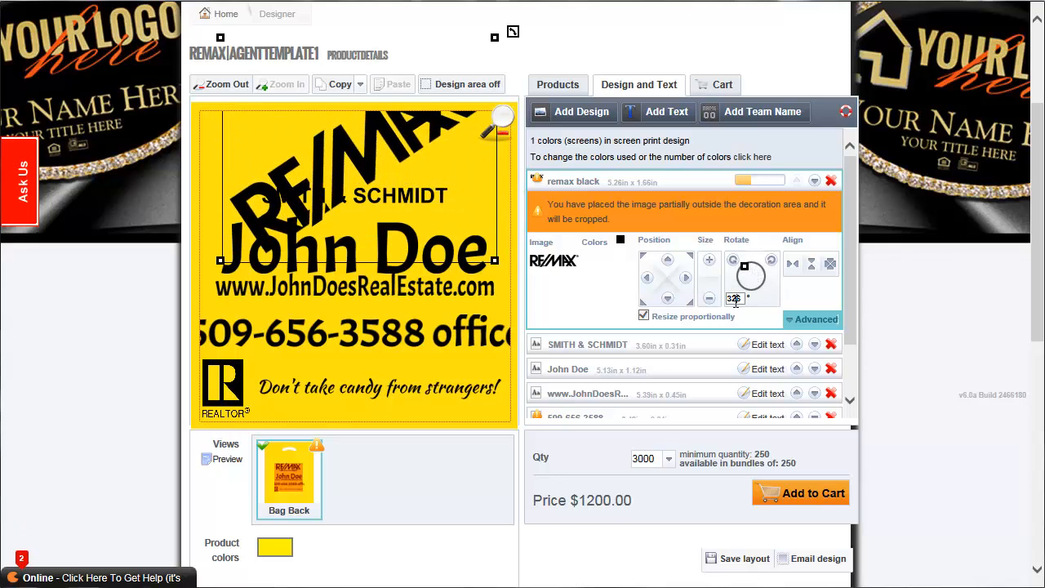
type("0")
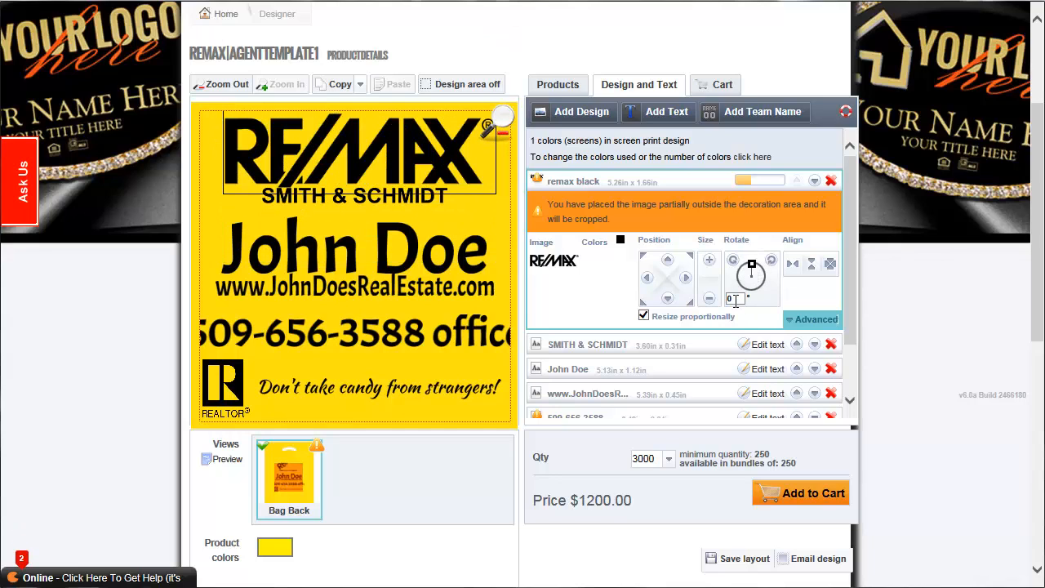
Resize the RE/MAX logo to about 5.21 x 1.64 in and reposition it horizontally centered and lower in the design area.
left_click(709, 259)
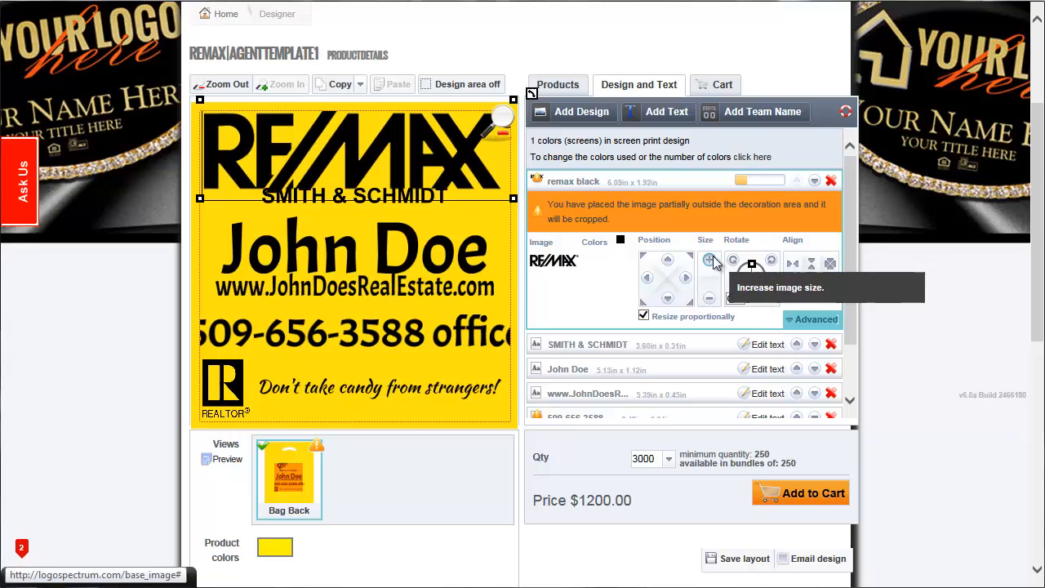
left_click(709, 298)
left_click(793, 265)
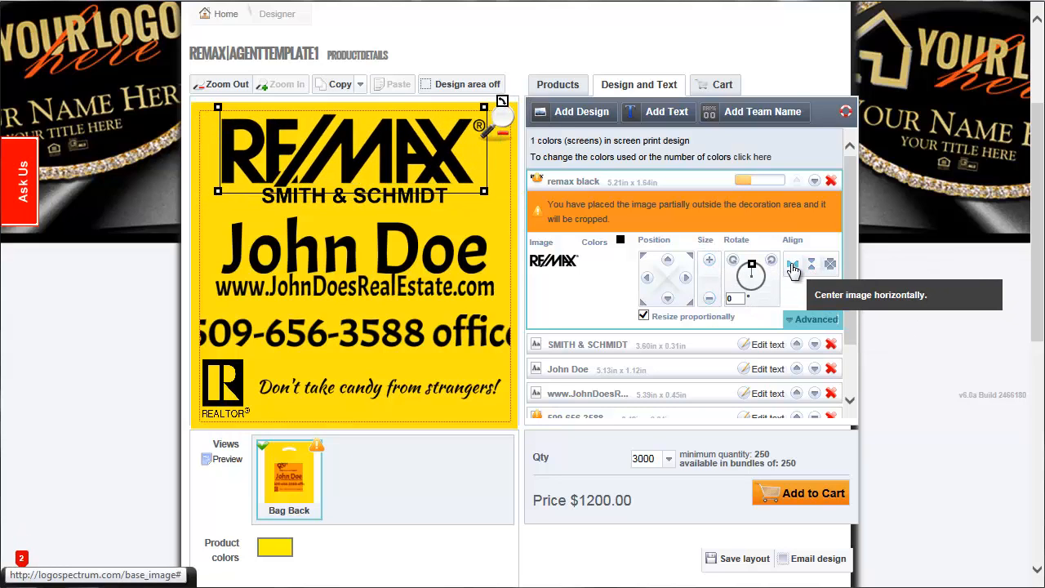
left_click(667, 298)
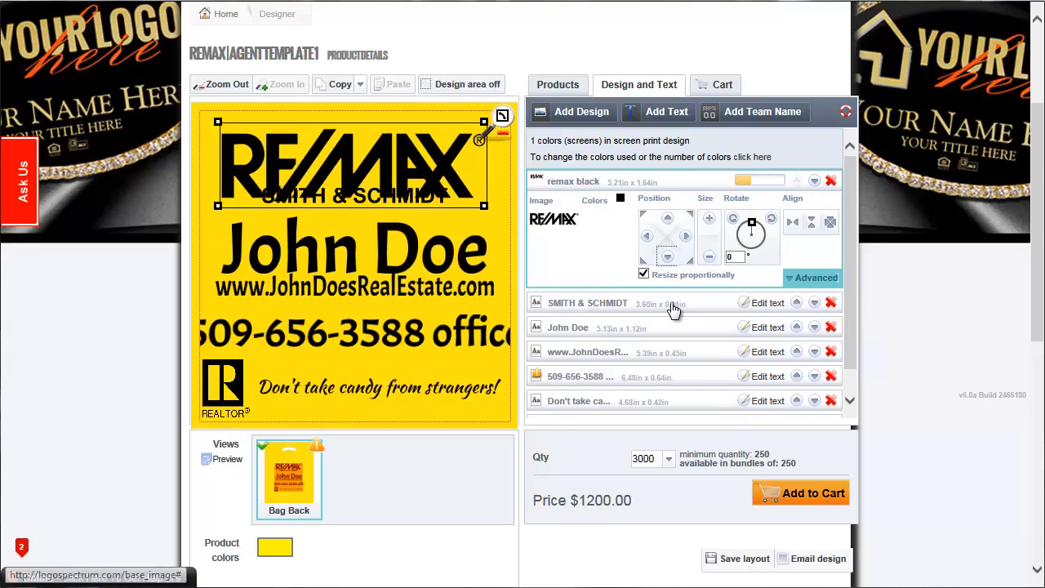
Reposition the RE/MAX logo at the upper edge of the design area so it clears the company name below.
left_click(666, 219)
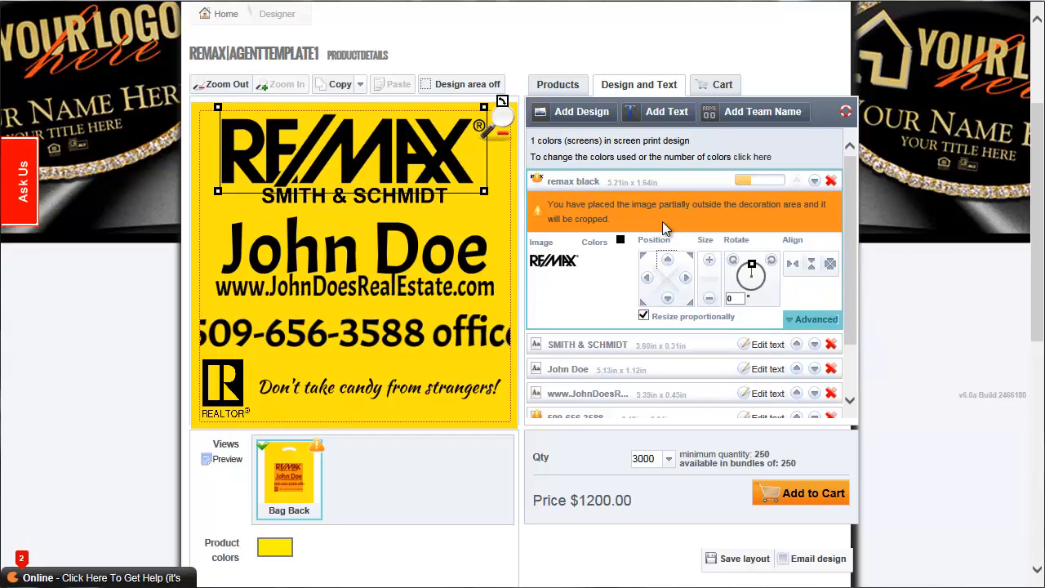
left_click(668, 299)
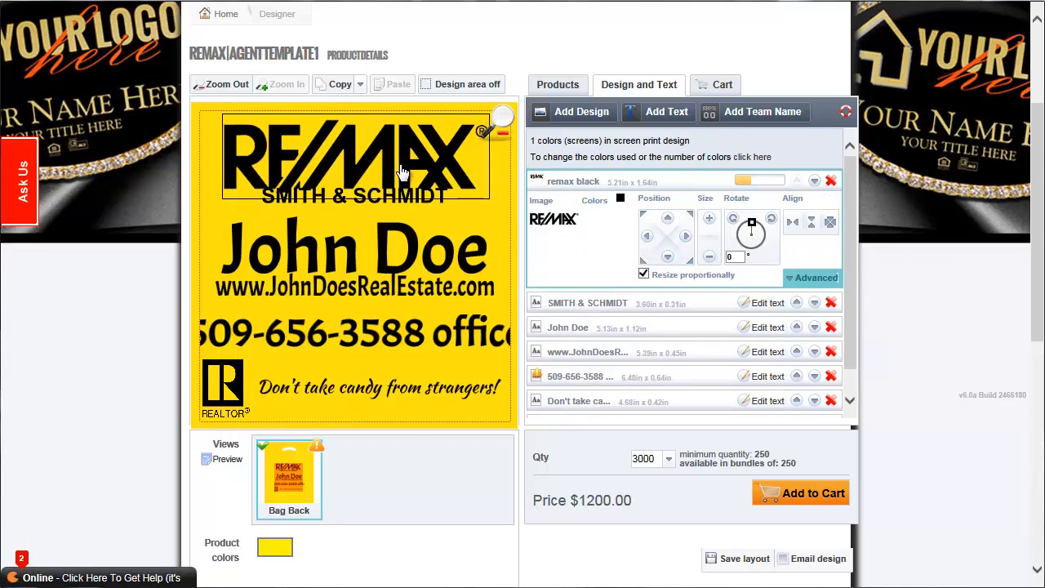
left_click_drag(400, 164, 400, 159)
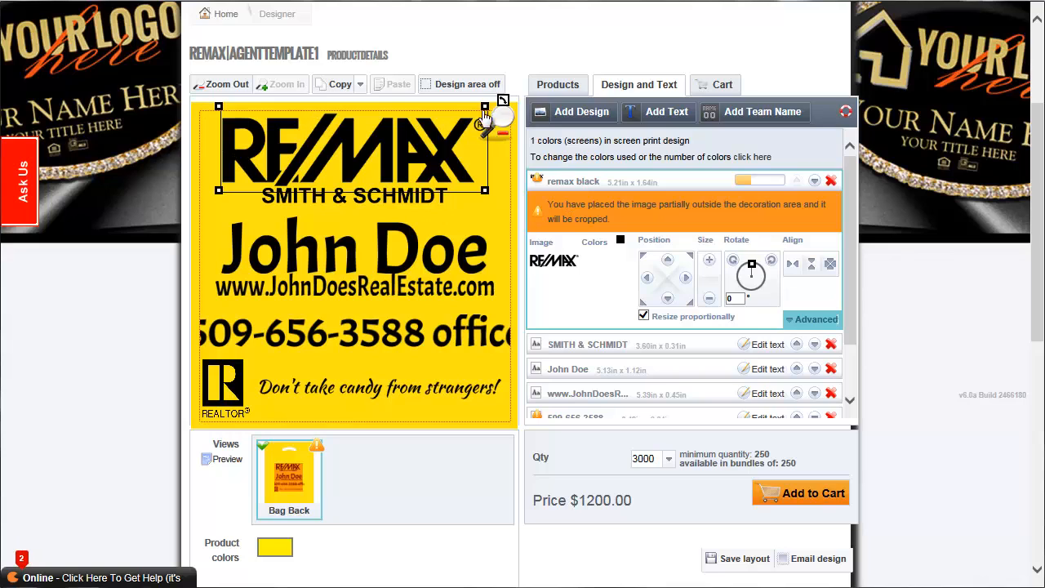
mouse_move(362, 140)
left_mouse_down()
mouse_move(362, 166)
mouse_move(365, 155)
left_mouse_up()
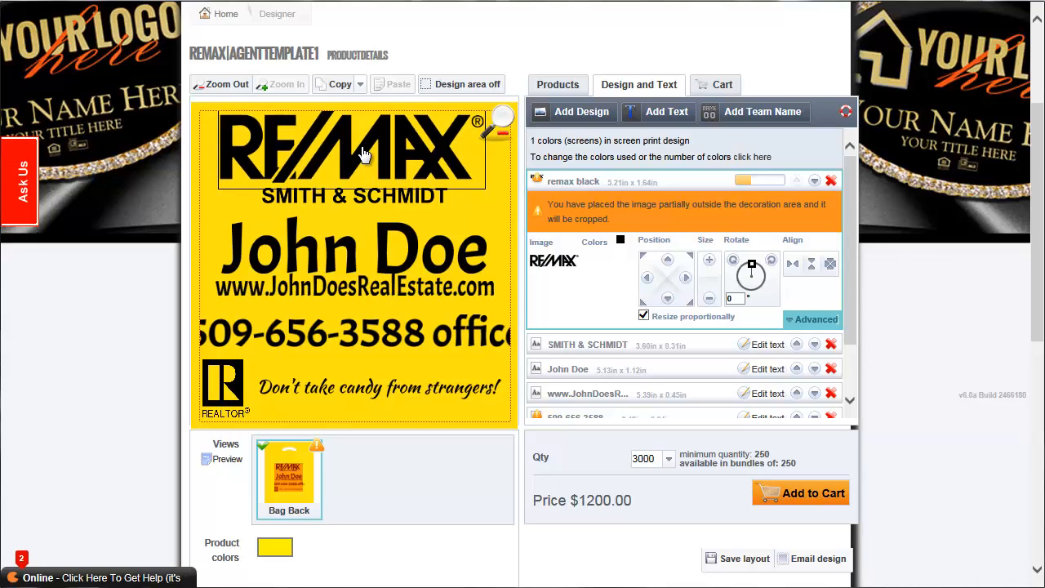
mouse_move(366, 156)
left_mouse_down()
mouse_move(363, 128)
mouse_move(353, 196)
mouse_move(355, 166)
left_mouse_up()
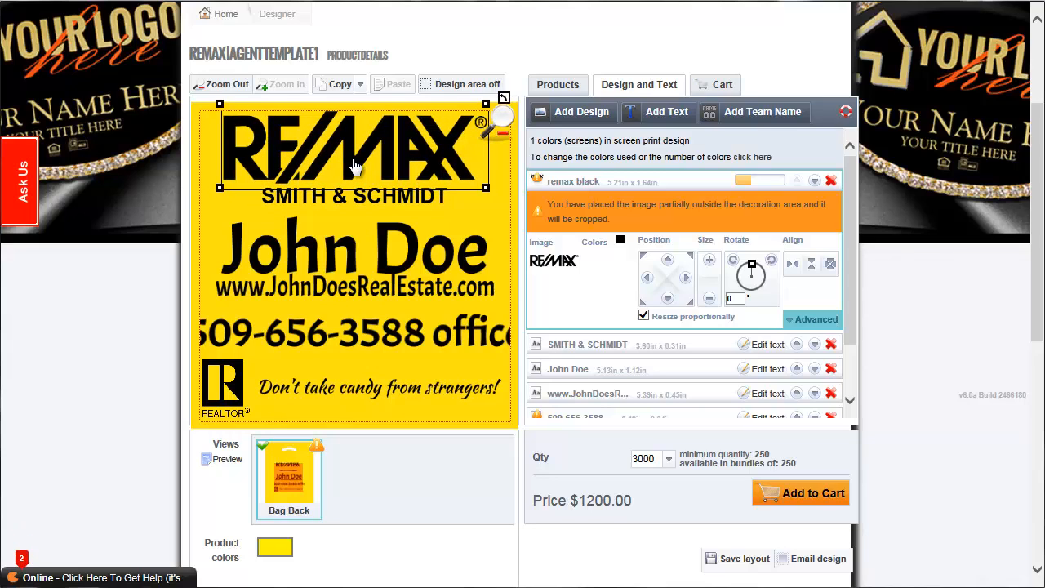
Enlarge the company name text to about 3.95 x 0.33 in and shrink the agent name to about 4.40 x 0.95 in.
left_click(419, 203)
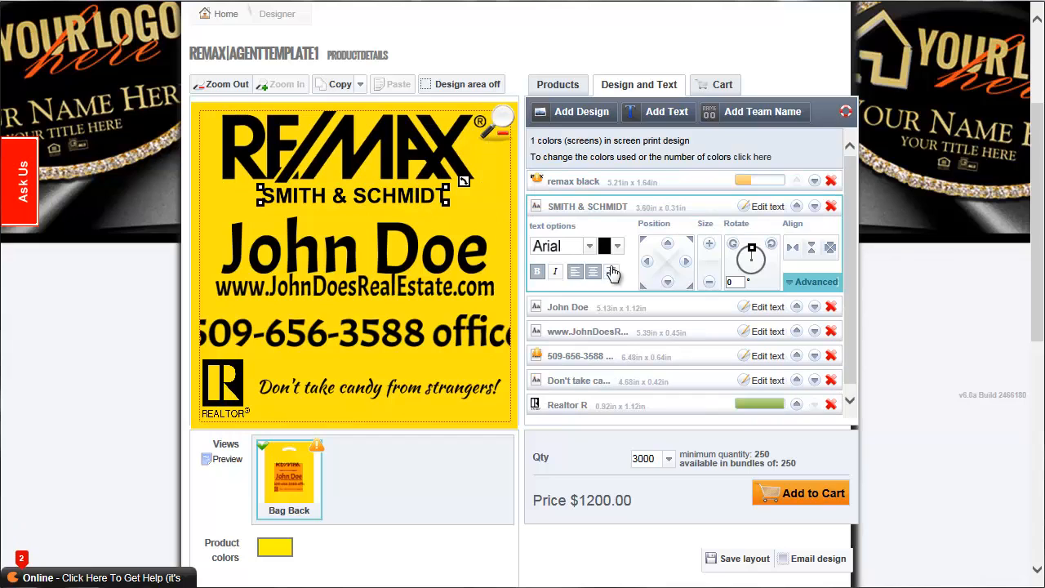
left_click(710, 247)
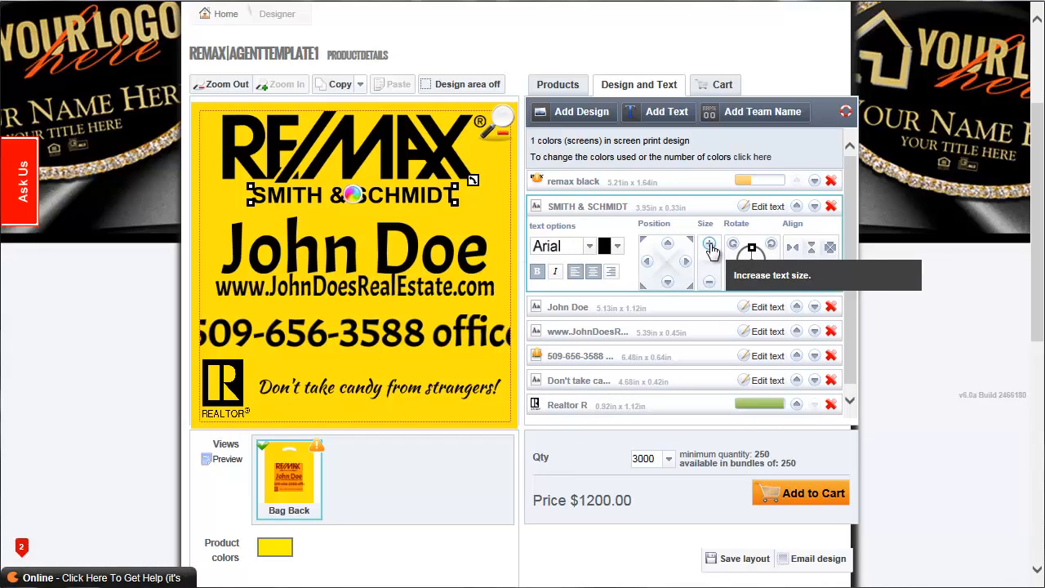
left_click(414, 253)
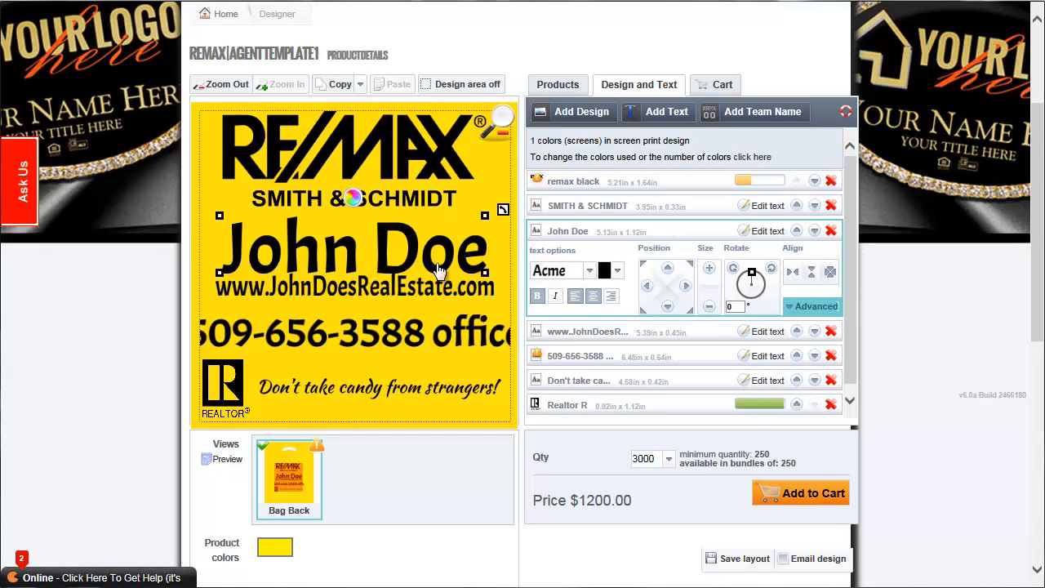
left_click(710, 308)
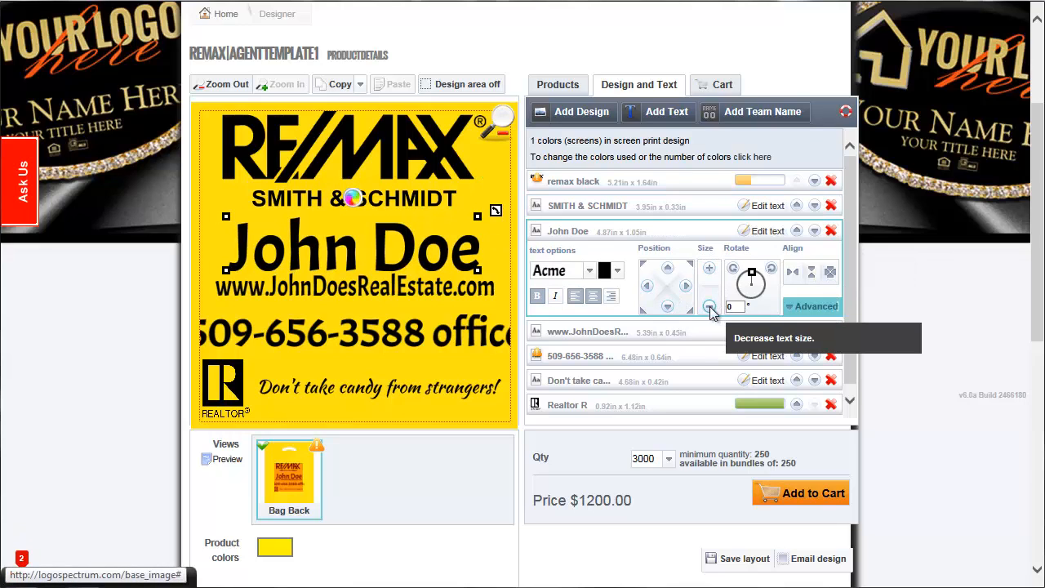
Shrink the office phone line to about 5.55 x 0.54 in and move it up directly beneath the website address.
left_click(399, 288)
left_click(408, 332)
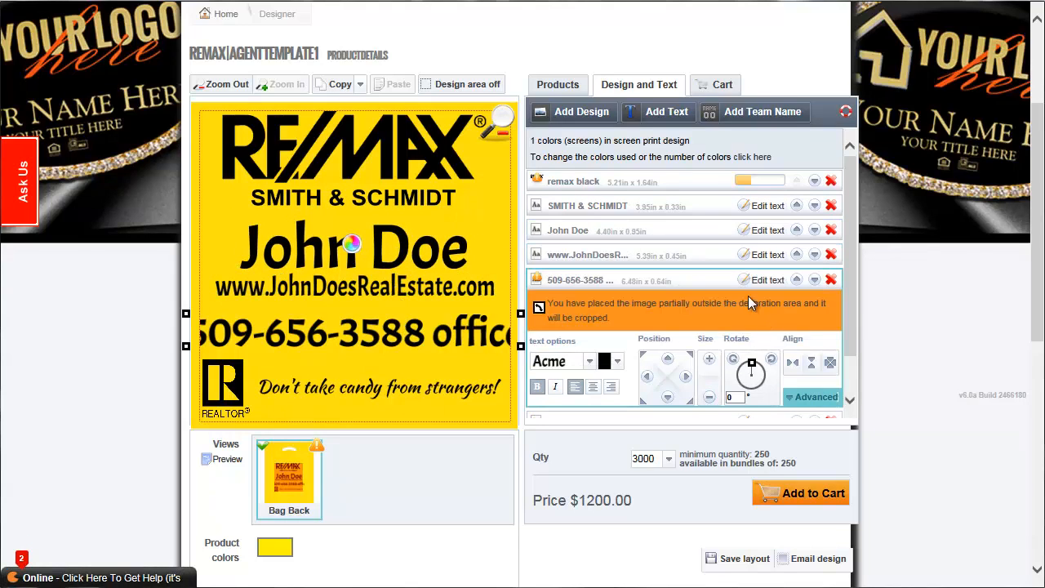
left_click(710, 397)
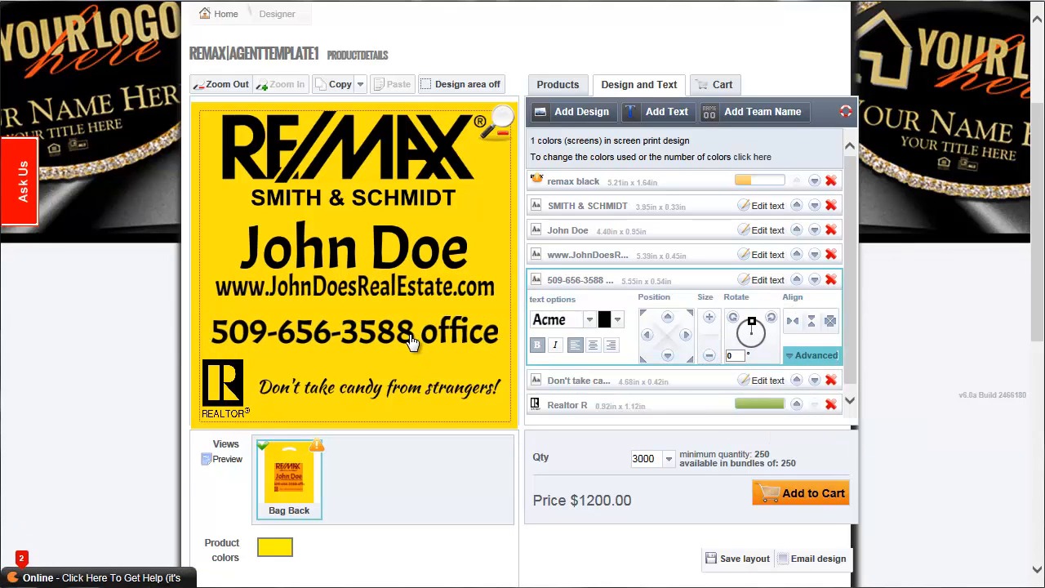
left_click_drag(411, 340, 413, 327)
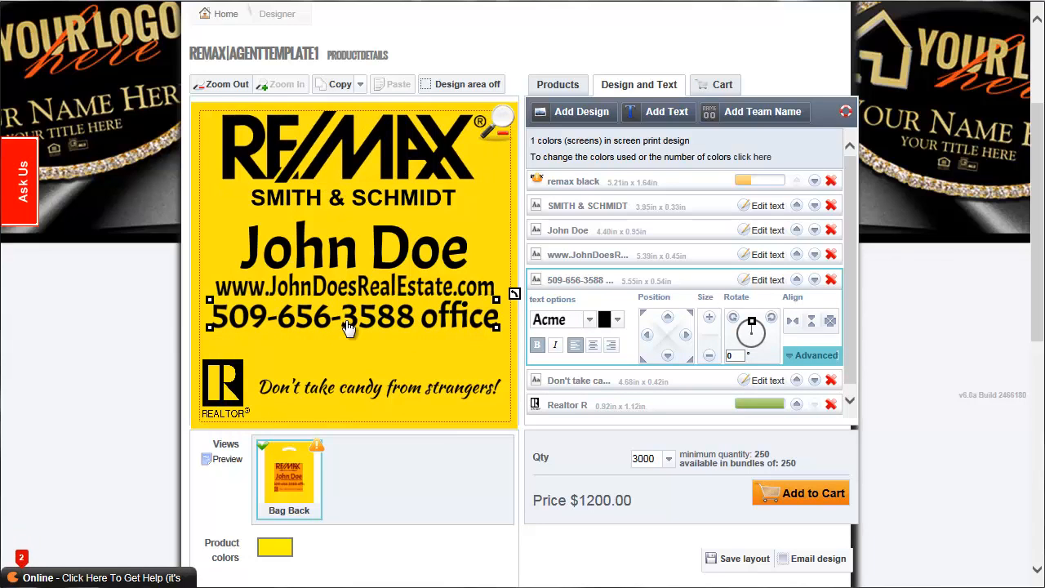
Duplicate the office phone line and place the copy directly below the original.
left_click(360, 85)
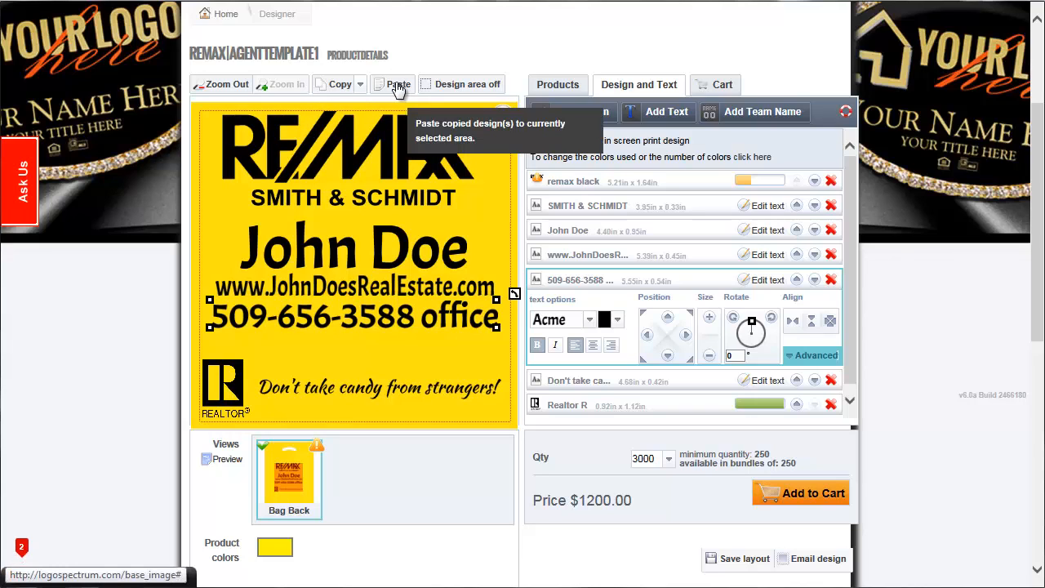
left_click(398, 86)
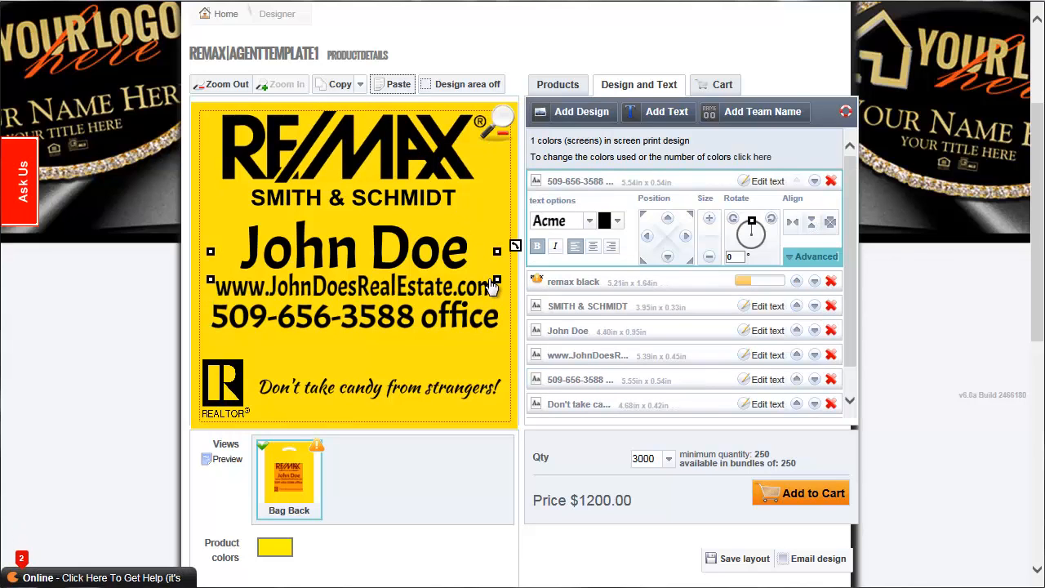
left_click_drag(485, 268, 485, 346)
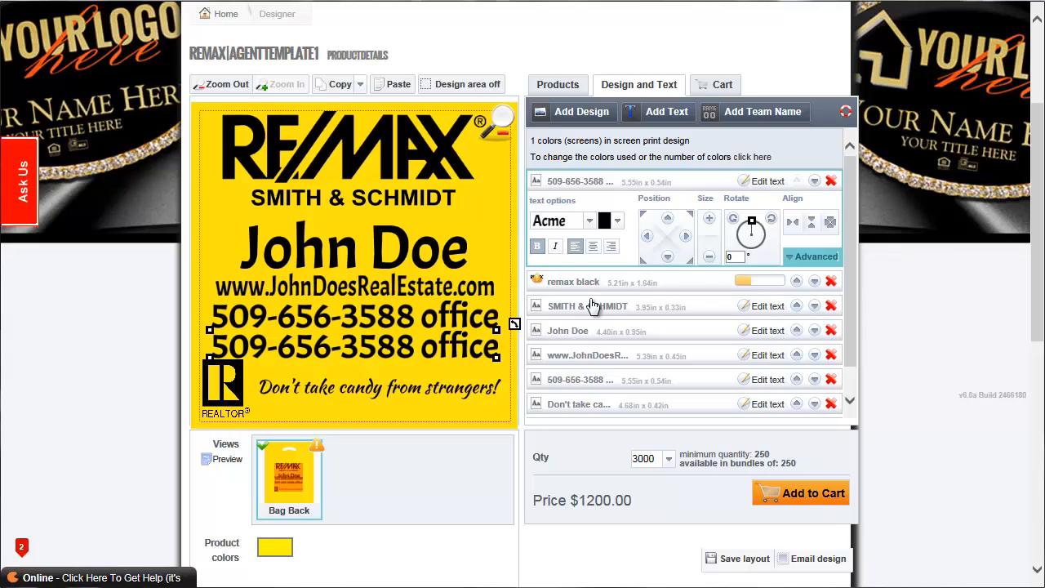
Replace the duplicated line's text with the agent's cell phone number followed by "cell".
left_click(765, 183)
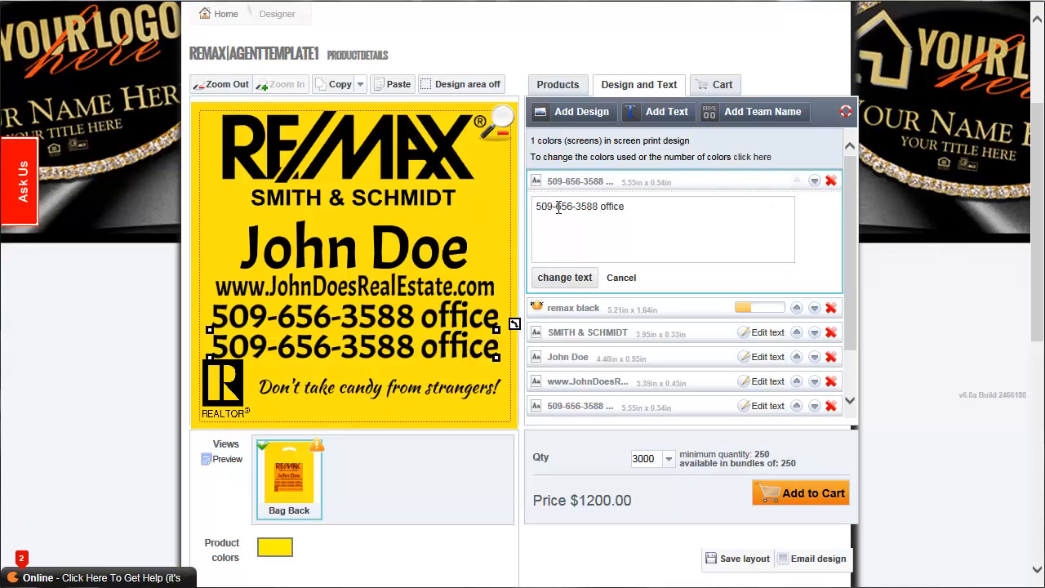
type("521-8008 ce")
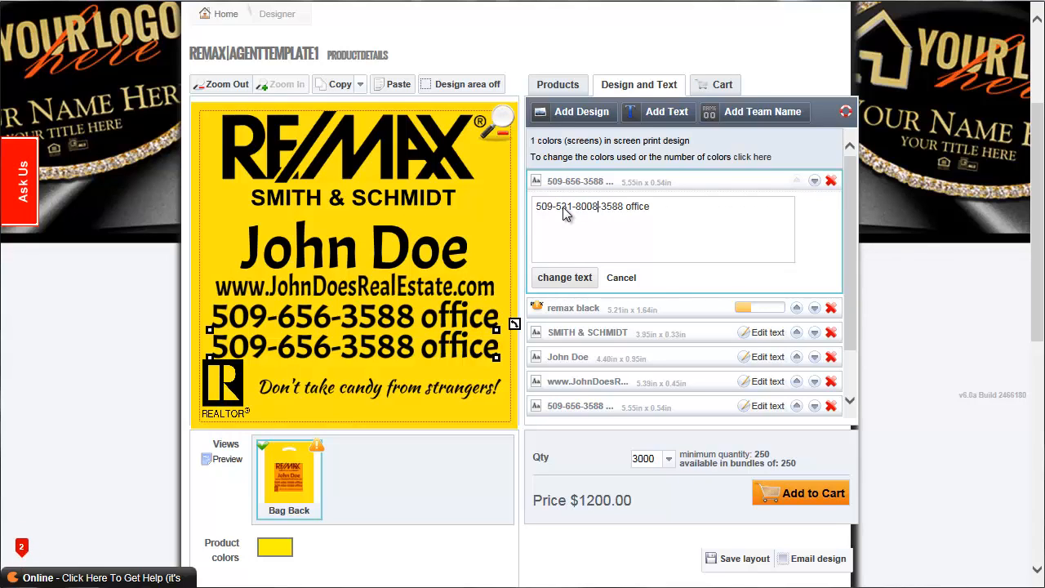
type("ll")
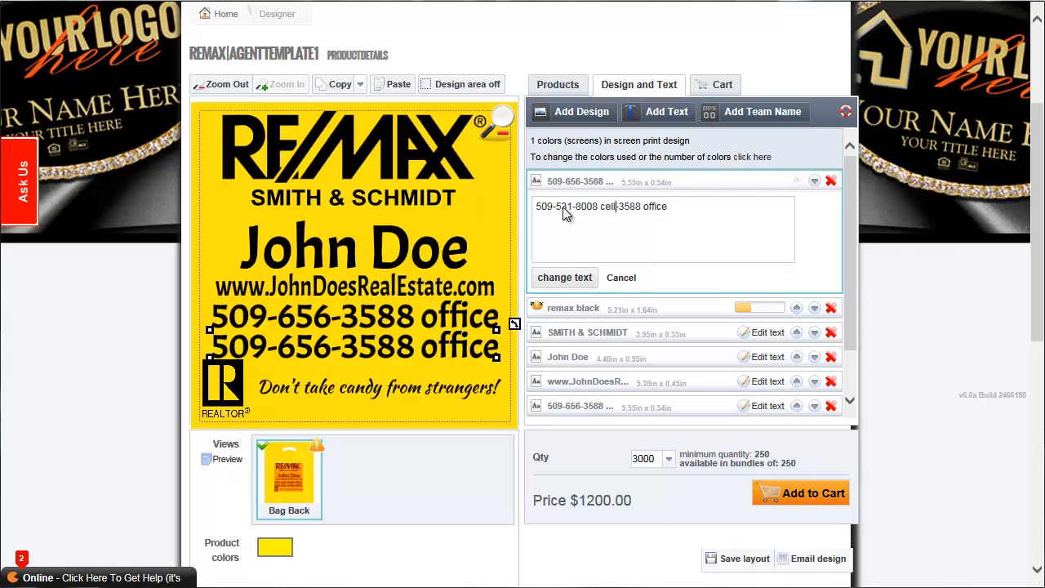
key("Delete")
key("Delete")
key("Delete")
key("Delete")
key("Delete")
key("Delete")
key("Delete")
key("Delete")
key("Delete")
key("Delete")
key("Delete")
key("Delete")
left_click(572, 280)
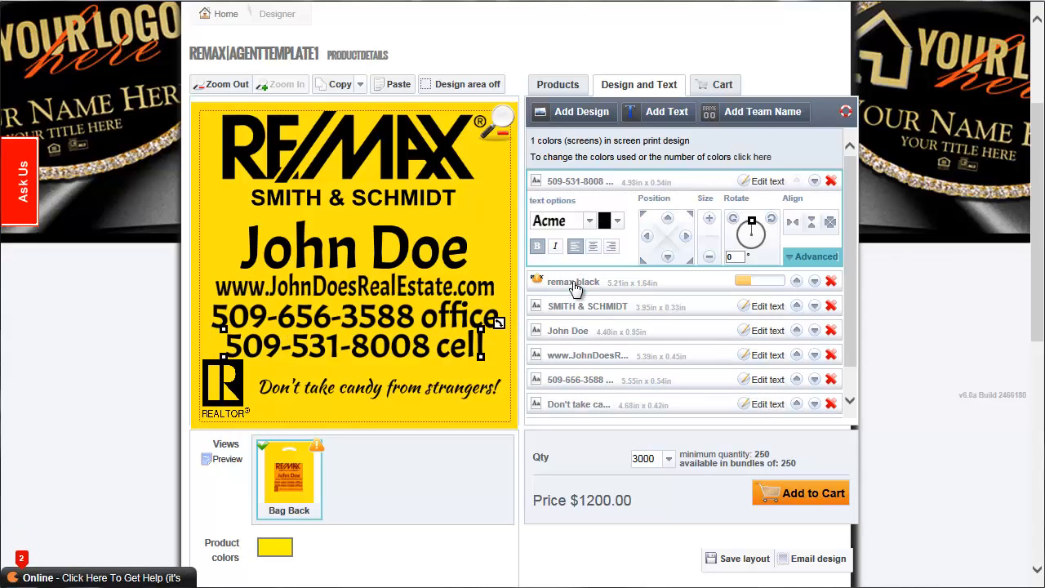
Delete the REALTOR logo and move the "Don't take candy from strangers!" message toward the horizontal center of the design.
left_click(250, 399)
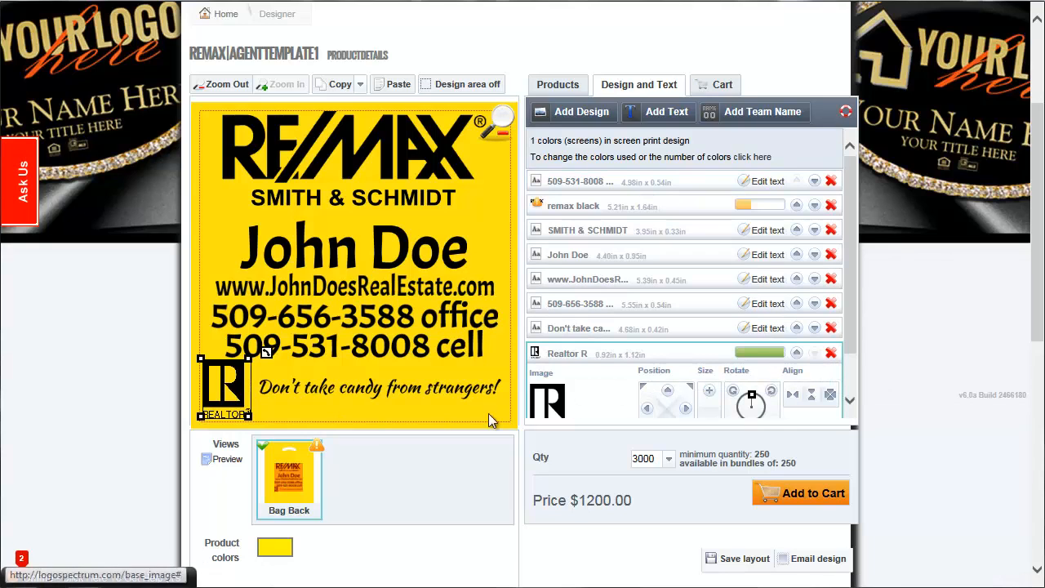
left_click(832, 356)
left_click(847, 450)
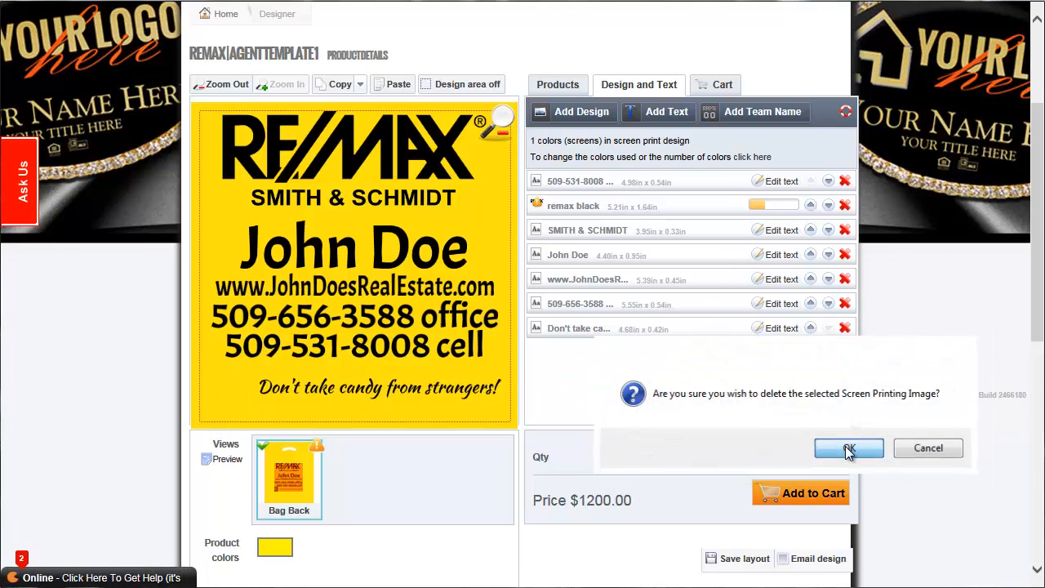
left_click_drag(397, 397, 371, 400)
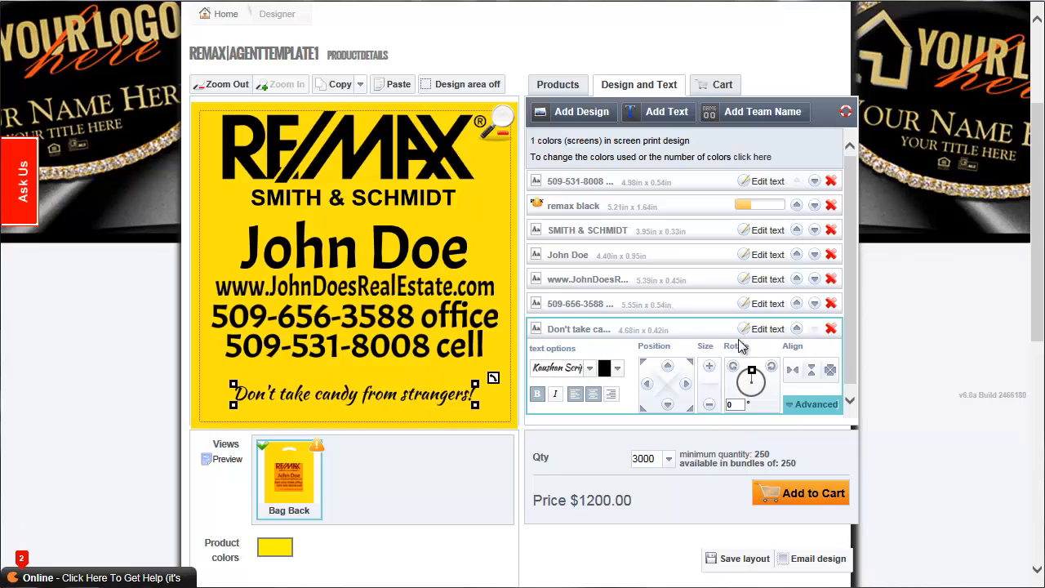
Try red as the text color of the "Don't take candy from strangers!" message and set it back to black.
left_click(617, 372)
left_click(661, 426)
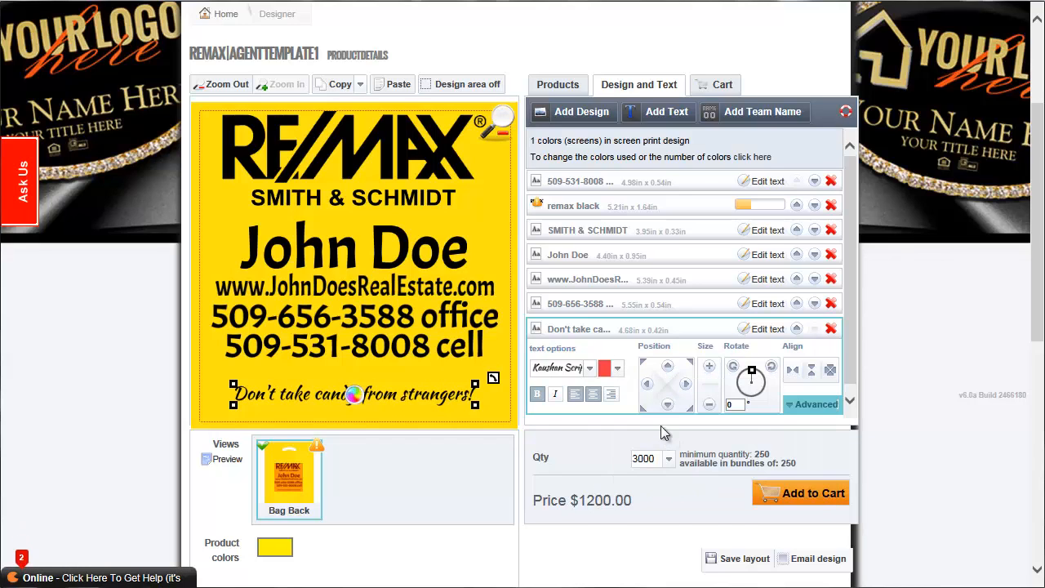
left_click(618, 368)
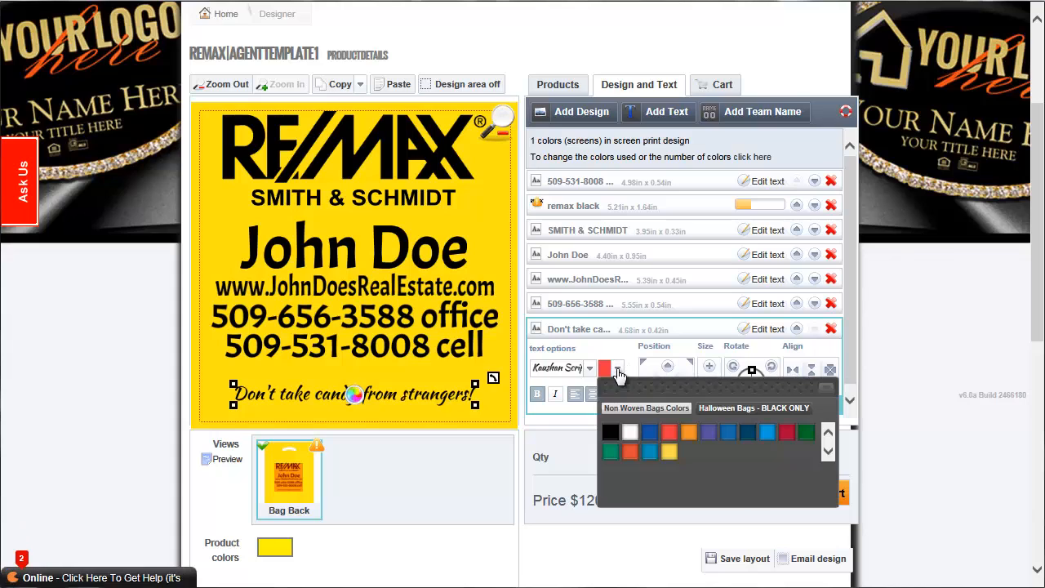
left_click(614, 435)
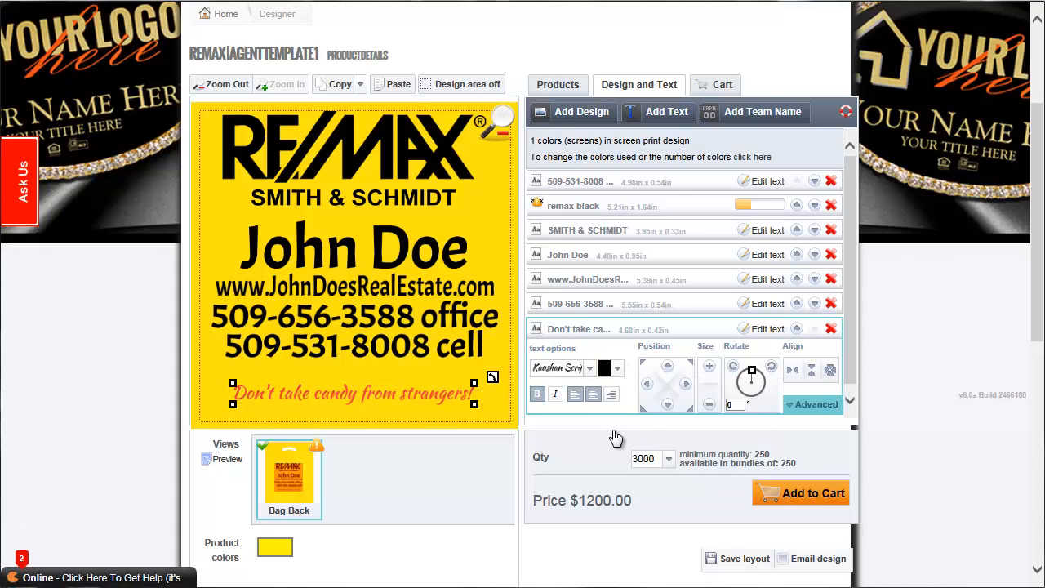
Change the font of the "Don't take candy from strangers!" message to 2 Peas Sweet Pea.
left_click(590, 369)
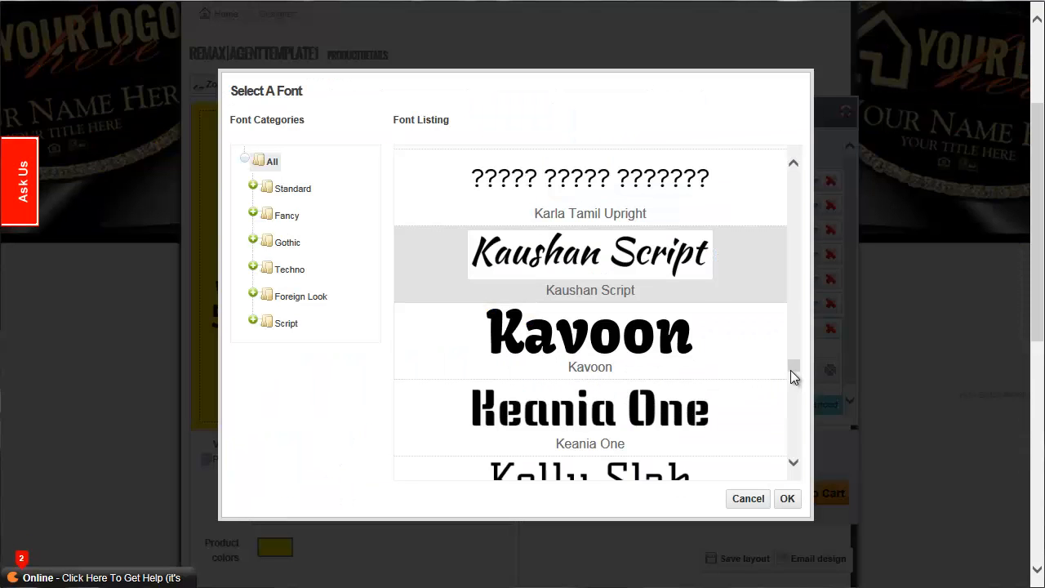
left_click_drag(791, 371, 784, 163)
left_click(675, 178)
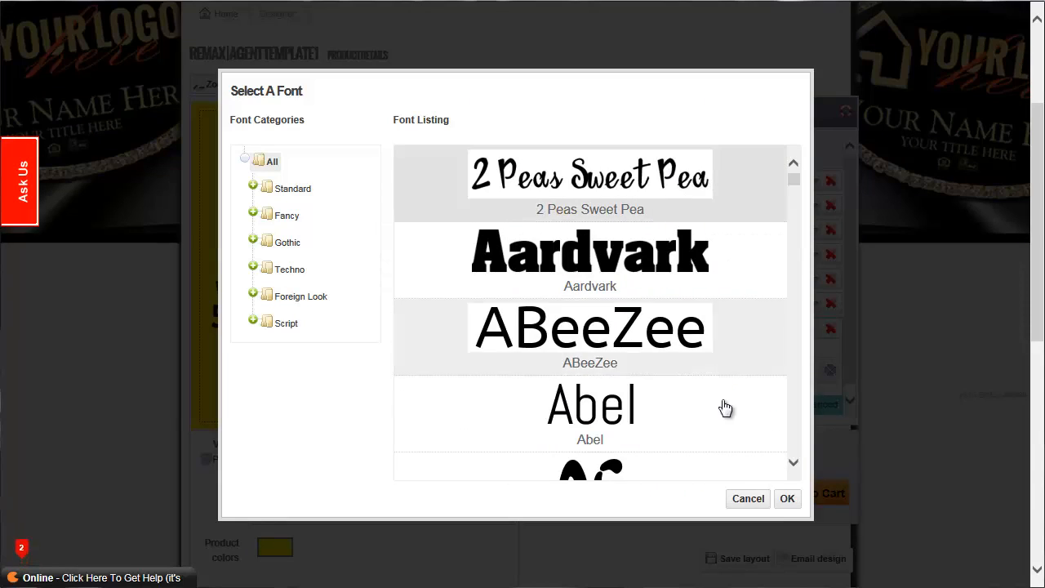
left_click(787, 500)
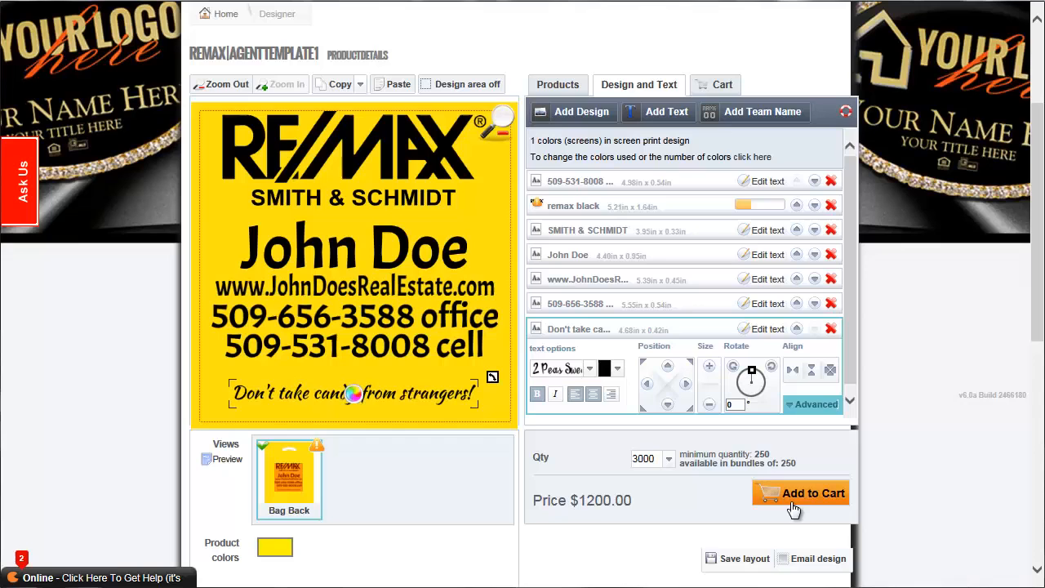
Enlarge the "Don't take candy from strangers!" message to about 5.69 x 0.51 in and center it horizontally.
left_click(707, 368)
left_click(707, 368)
left_click(708, 368)
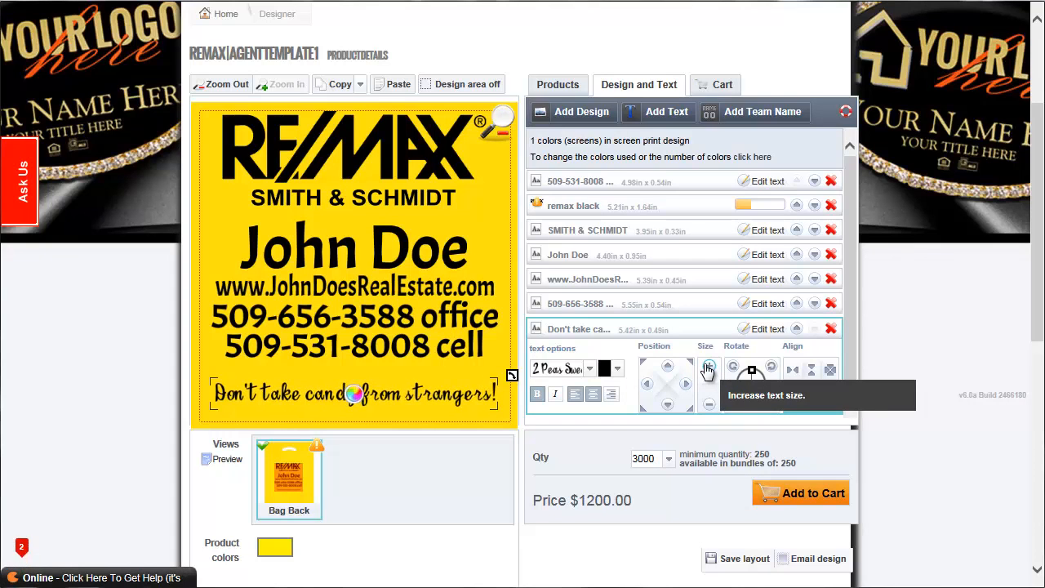
left_click(707, 368)
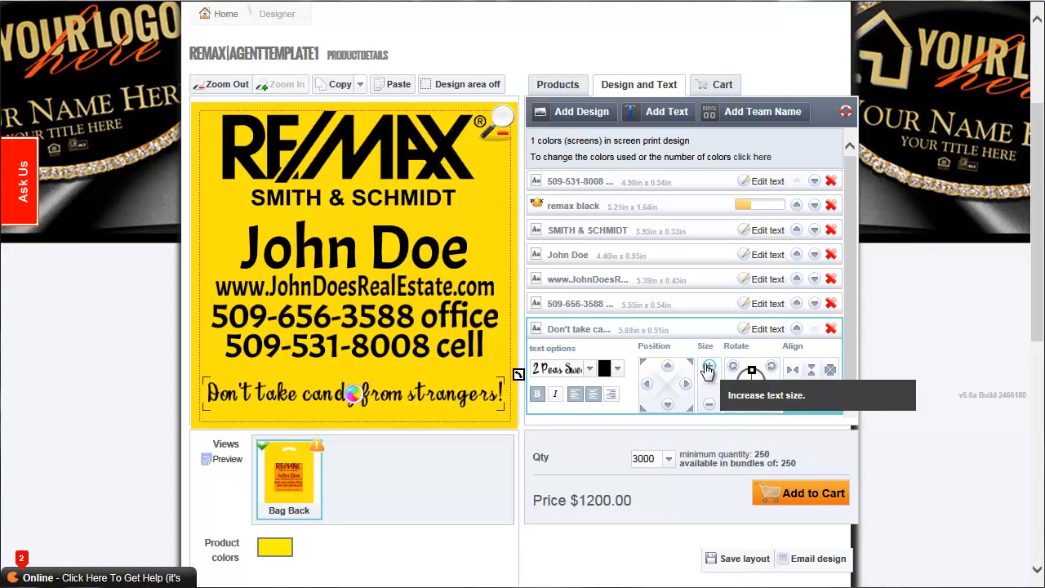
left_click(792, 370)
Shift the cell phone, office phone, website and agent name lines slightly down to spread out the text on the bag back.
left_click(416, 365)
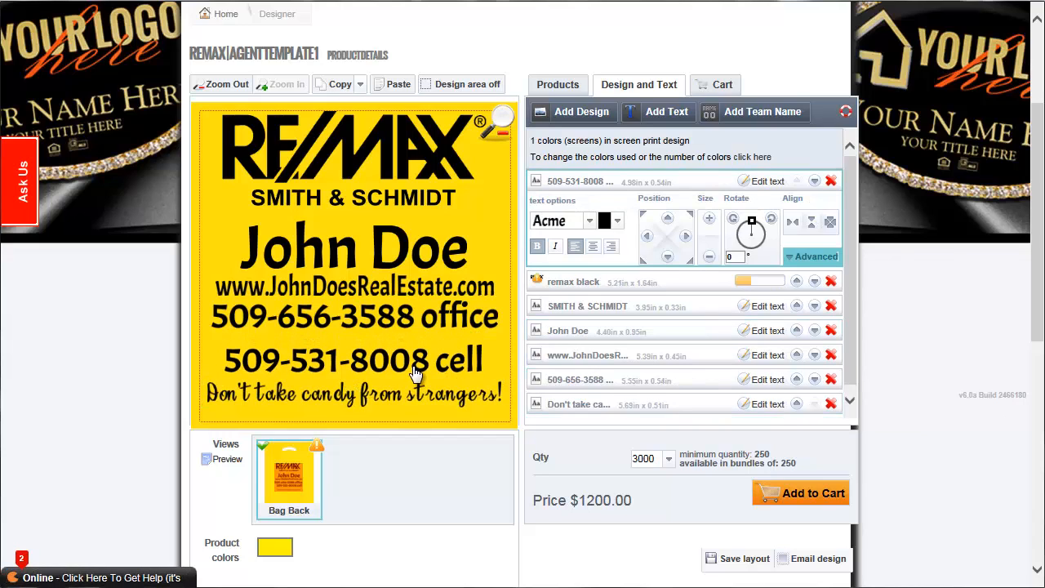
left_click(416, 331)
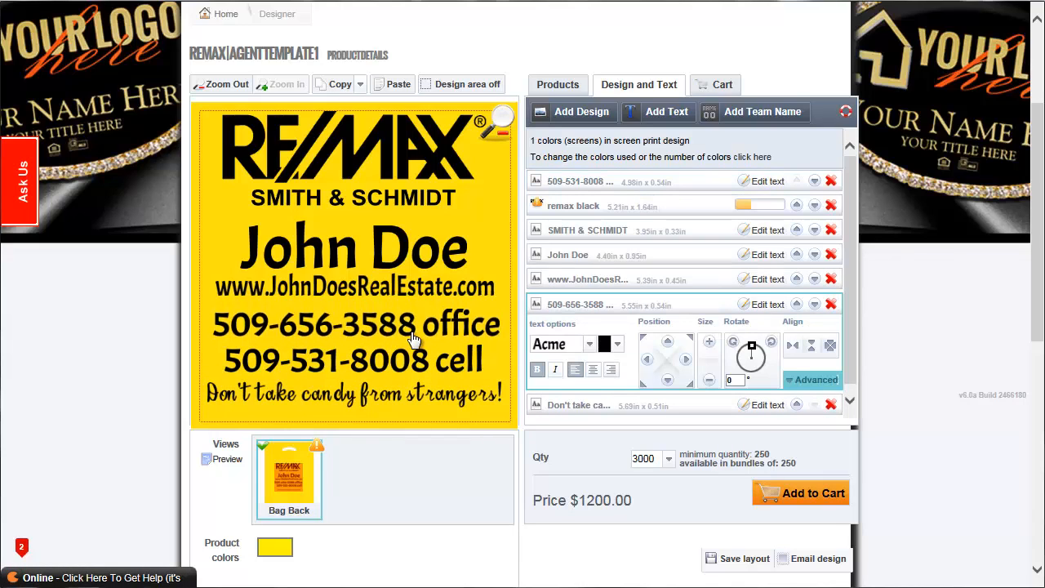
left_click(410, 290)
left_click_drag(406, 258, 381, 267)
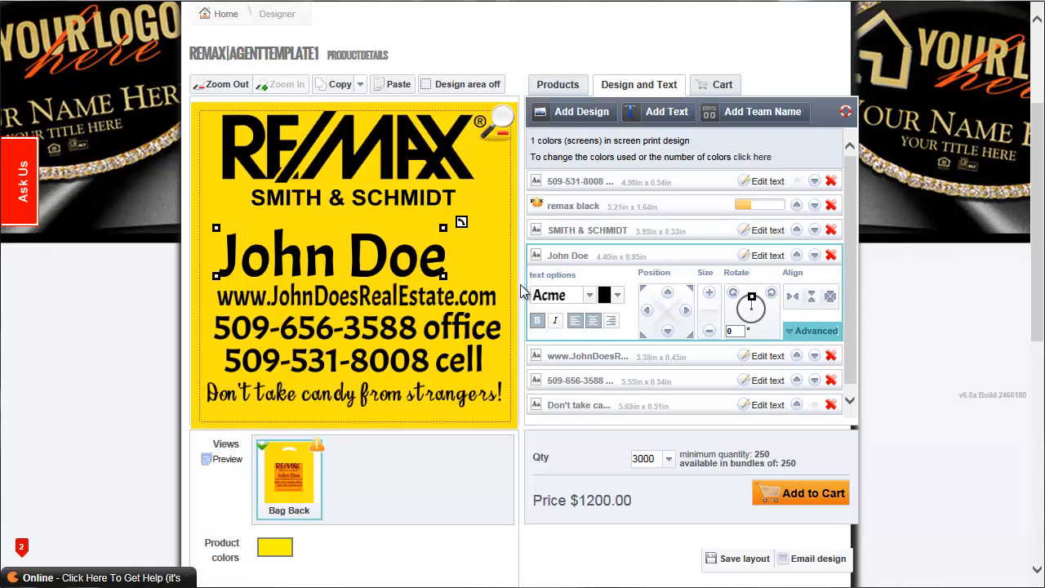
Start adding a screen printing design, browse the Black Logos category and search the design library for "crs".
left_click(574, 114)
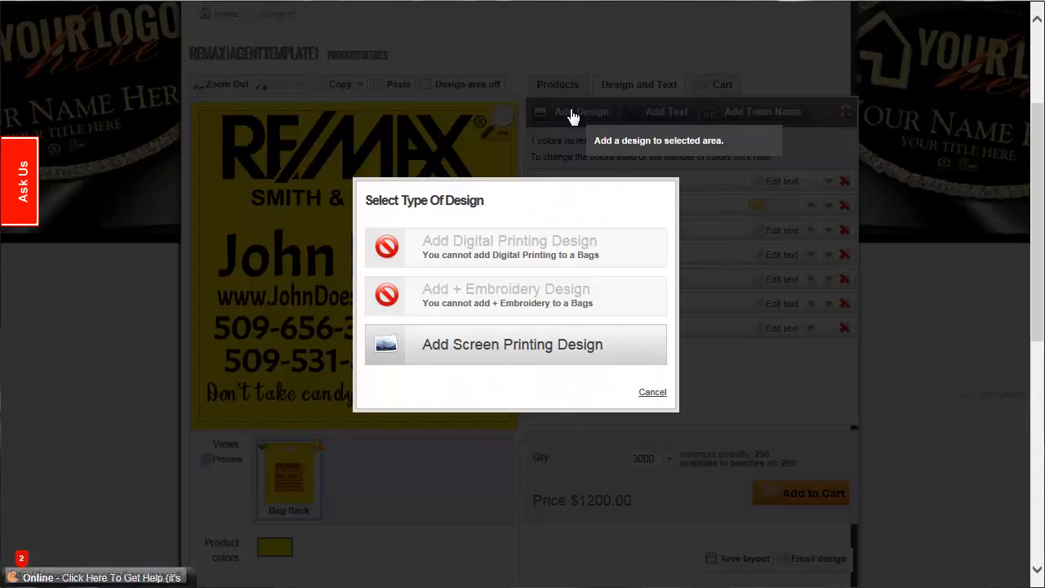
left_click(505, 347)
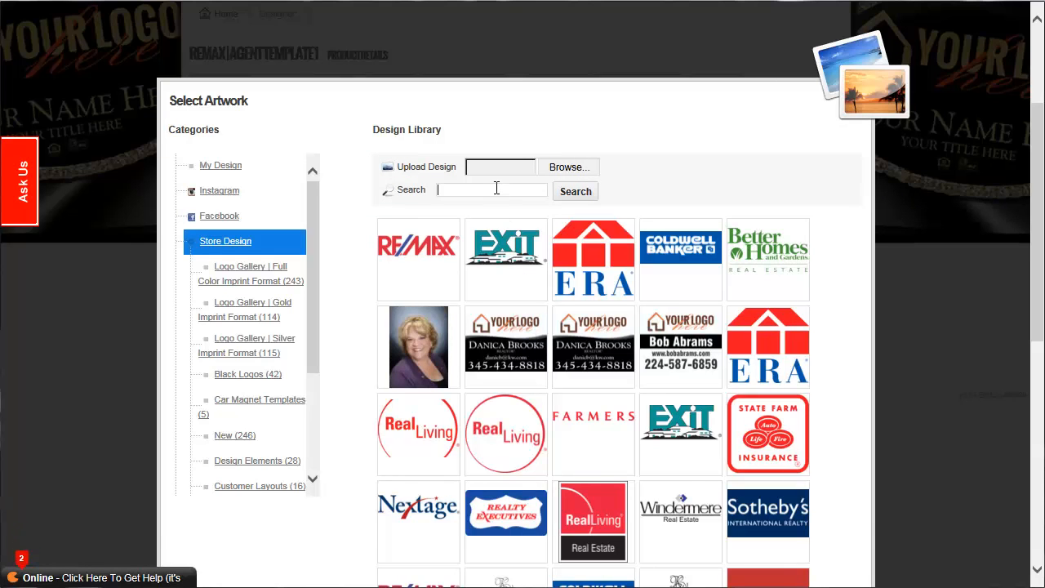
left_click(496, 188)
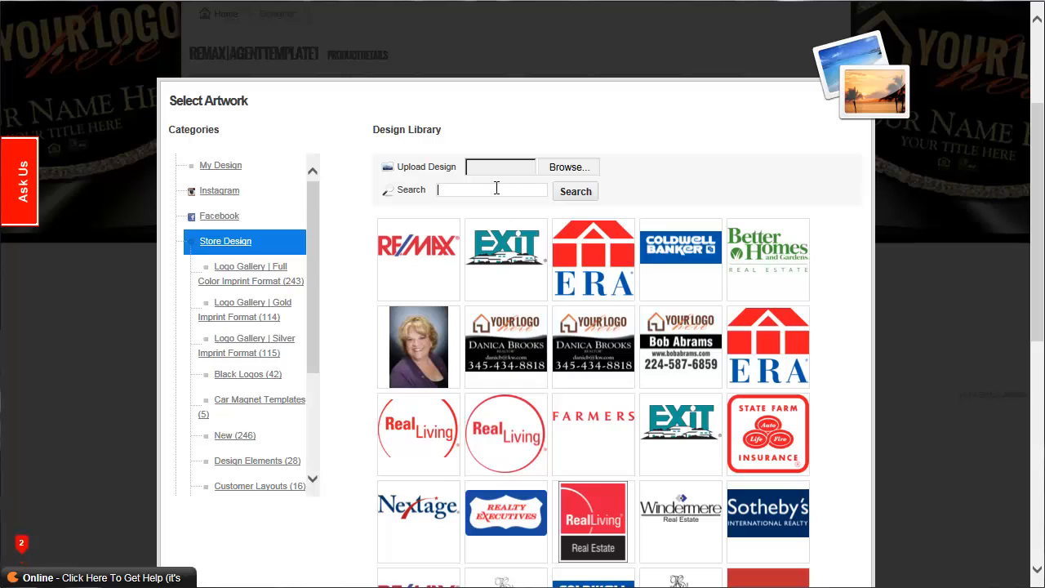
left_click(242, 378)
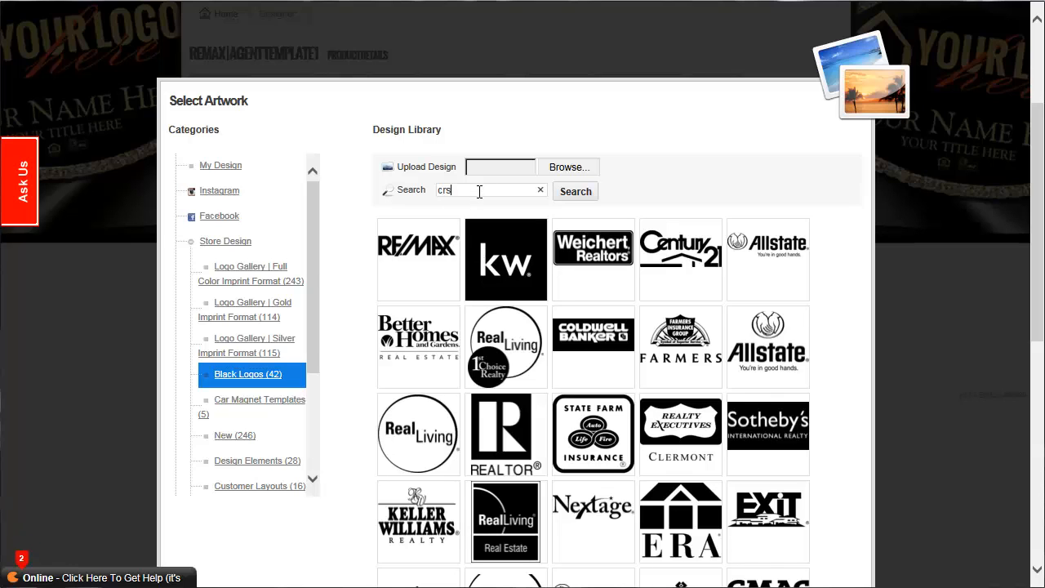
key("Return")
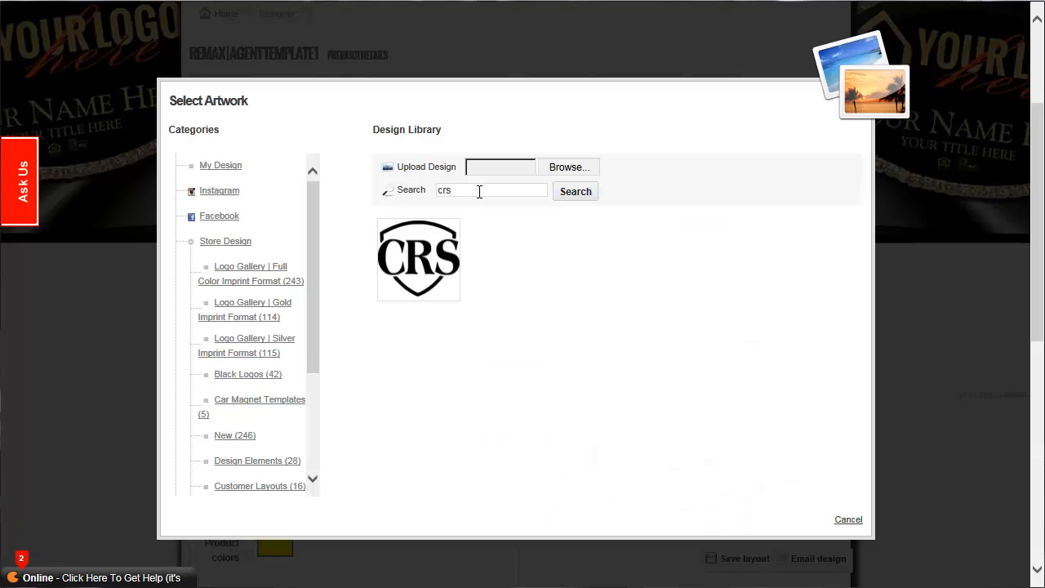
Add the crs black logo to the bag back, keeping the design at 1 color with no colors specified.
left_click(424, 278)
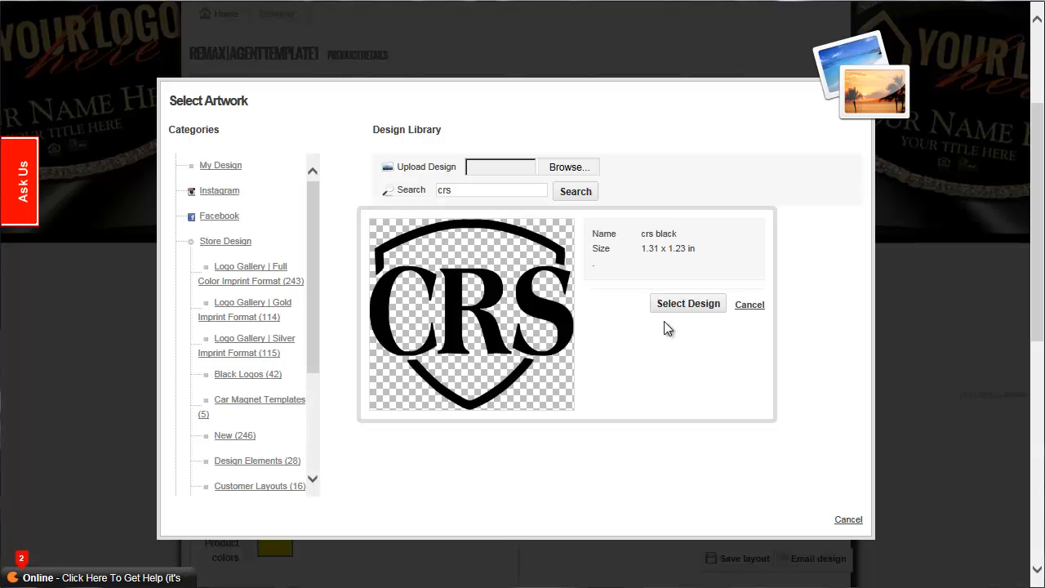
left_click(688, 304)
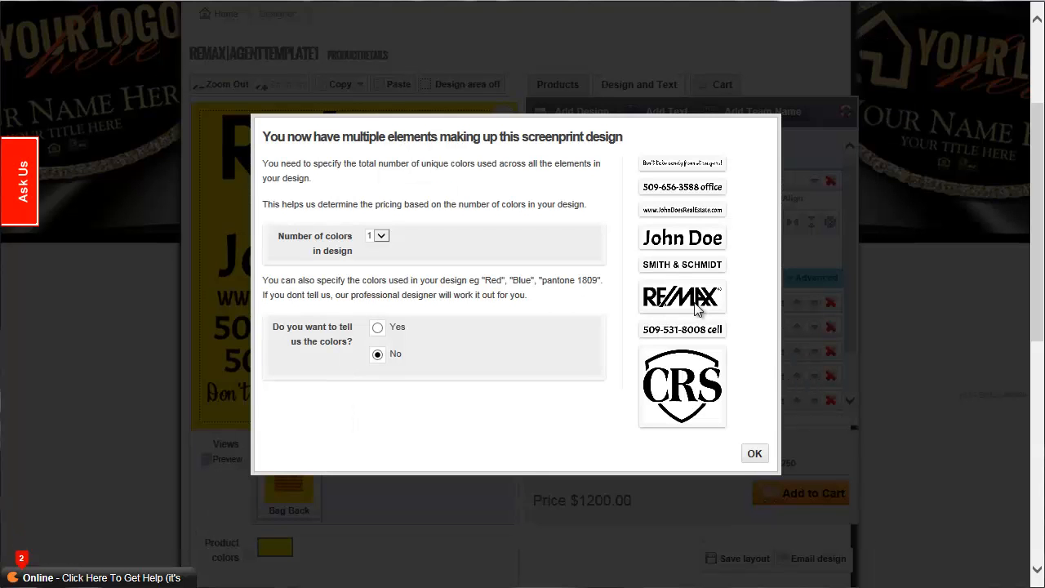
left_click(753, 459)
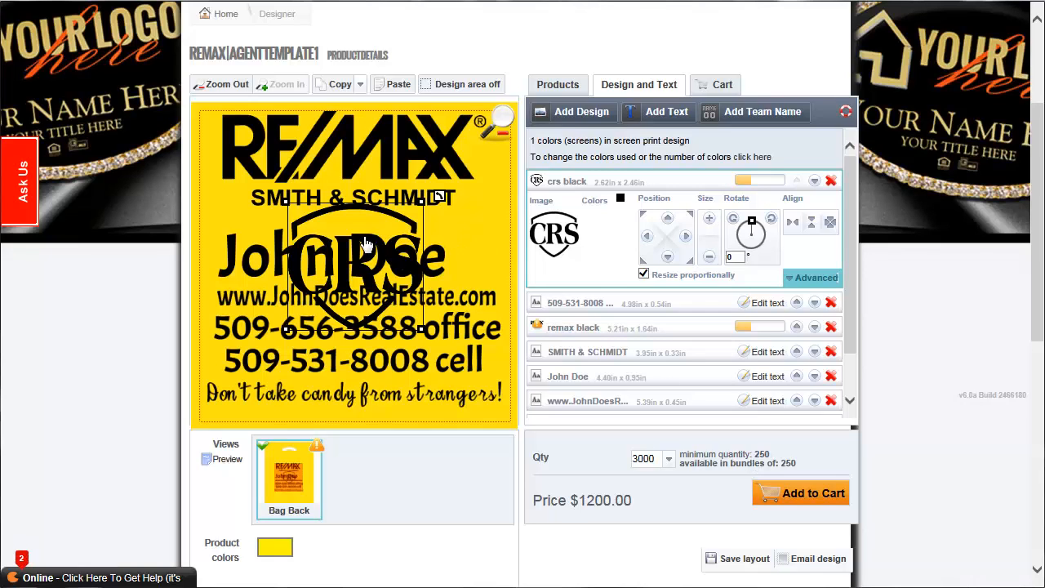
Shrink the CRS logo to about 1.18 x 1.12 in beside the agent name, and reduce the name to about 3.76 x 0.80 in.
left_click_drag(365, 245, 435, 241)
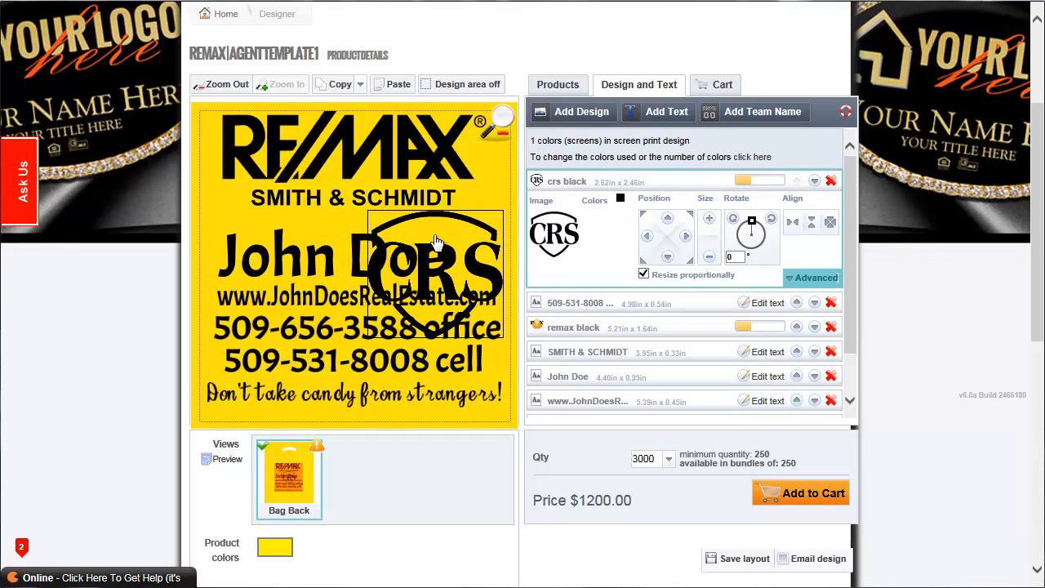
left_click_drag(376, 330, 450, 263)
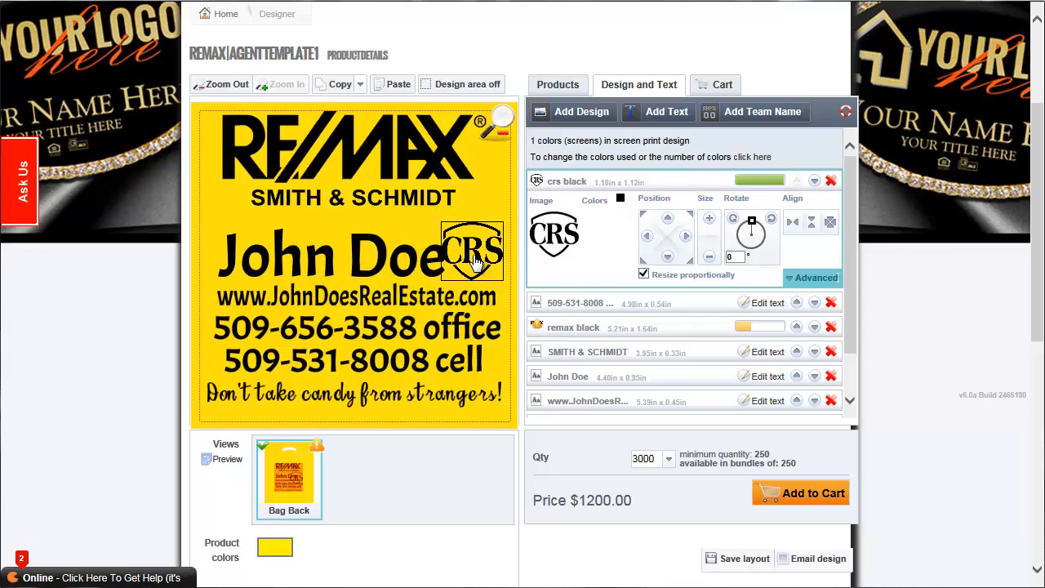
left_click(313, 271)
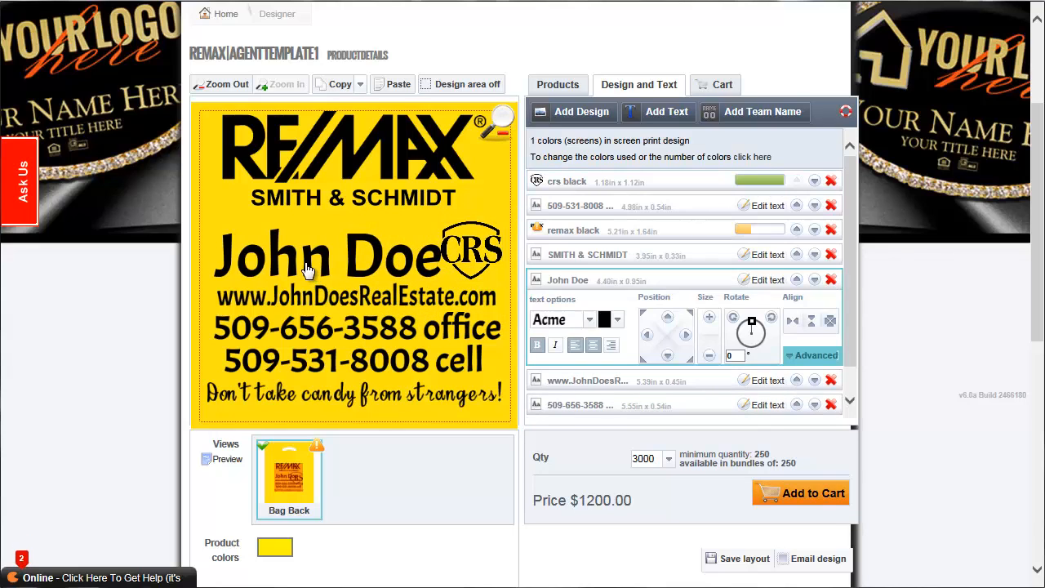
left_click(709, 357)
left_click(709, 357)
left_click(709, 357)
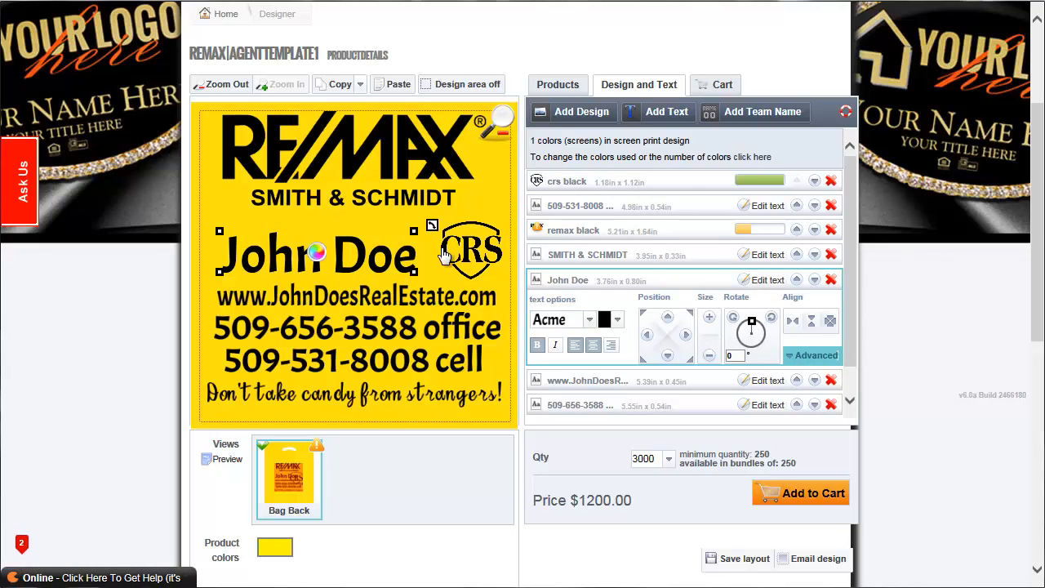
Reduce the CRS logo to about 1.07 x 1.03 in and fit it closely beside the agent name enlarged to about 3.94 x 0.83 in.
left_click(472, 249)
left_click_drag(501, 218, 490, 225)
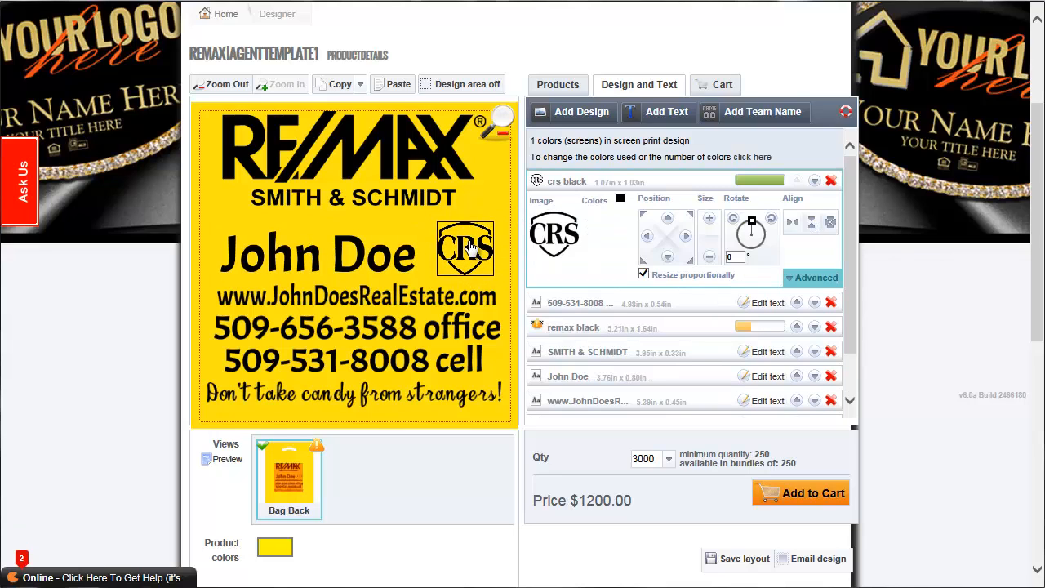
left_click(404, 253)
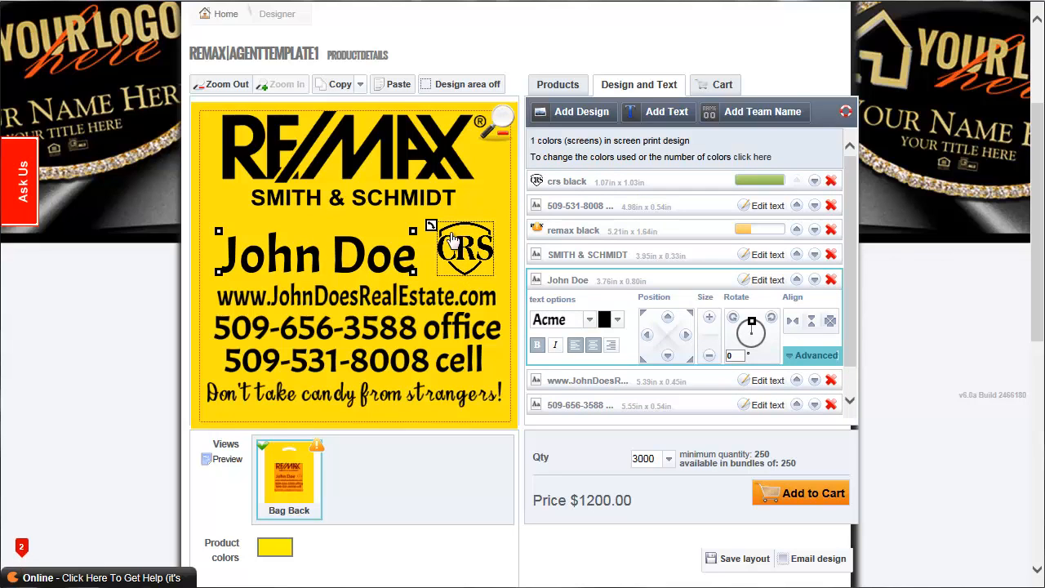
left_click(708, 318)
left_click_drag(387, 261, 393, 264)
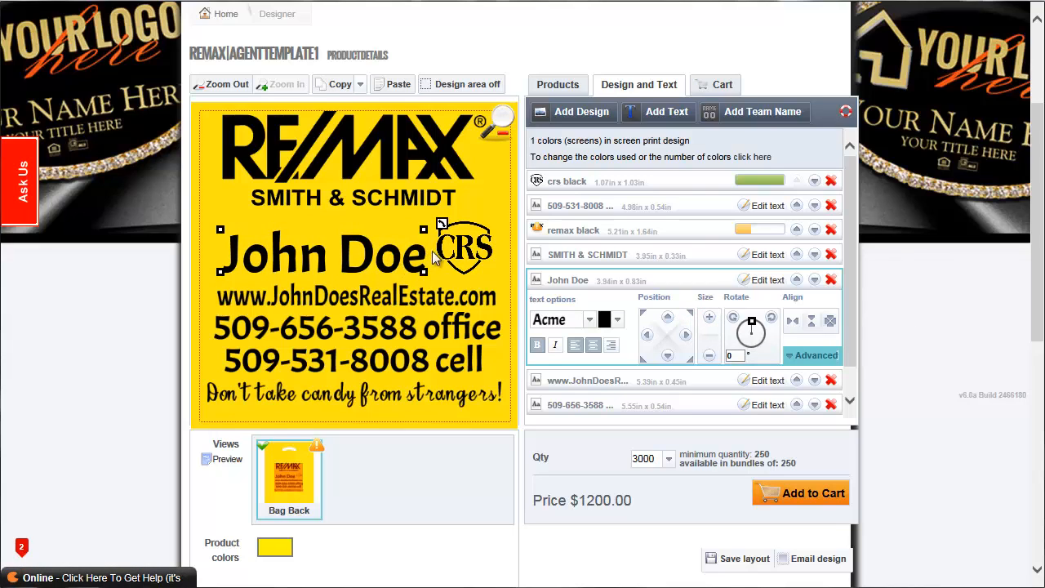
left_click_drag(464, 249, 458, 249)
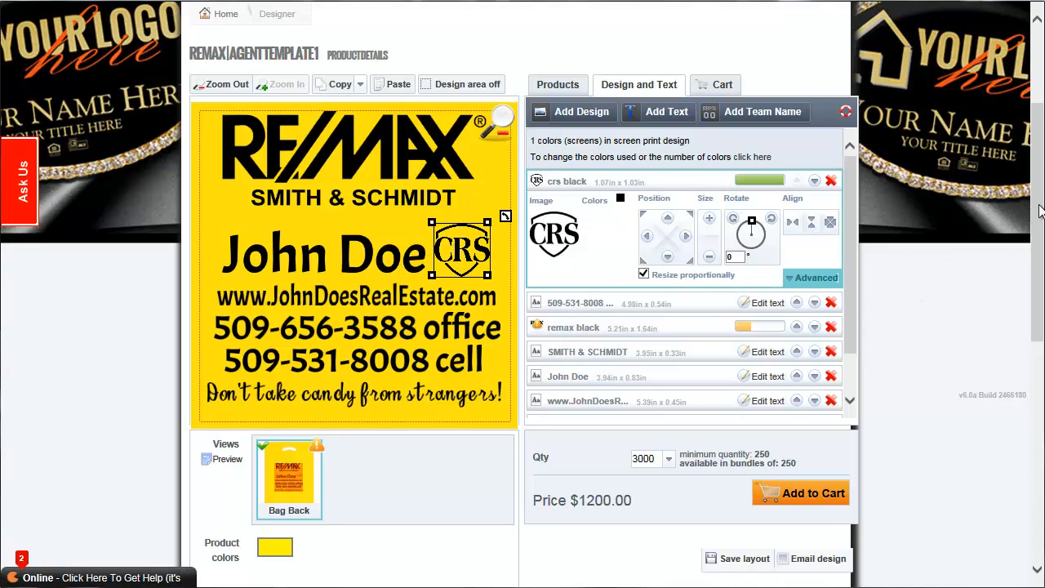
Add the customized bag to the cart and accept the image placement quality warning.
left_click_drag(1040, 211, 1040, 252)
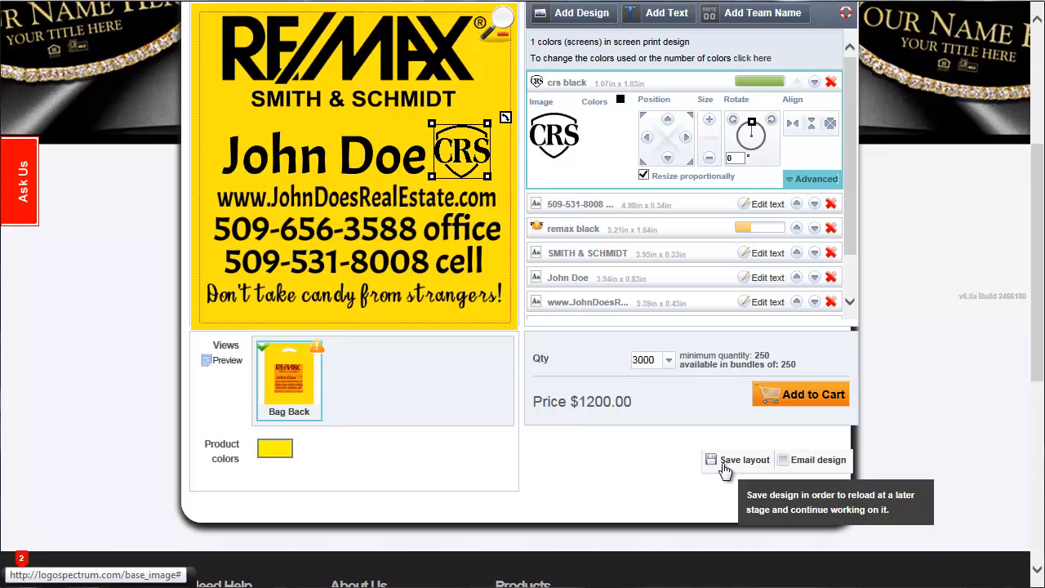
left_click(803, 400)
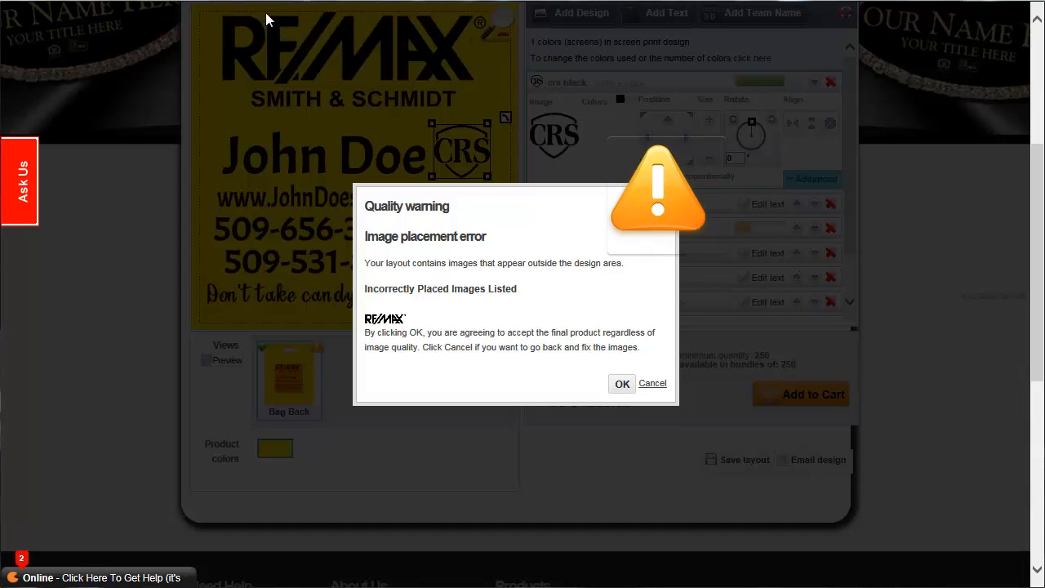
left_click(623, 386)
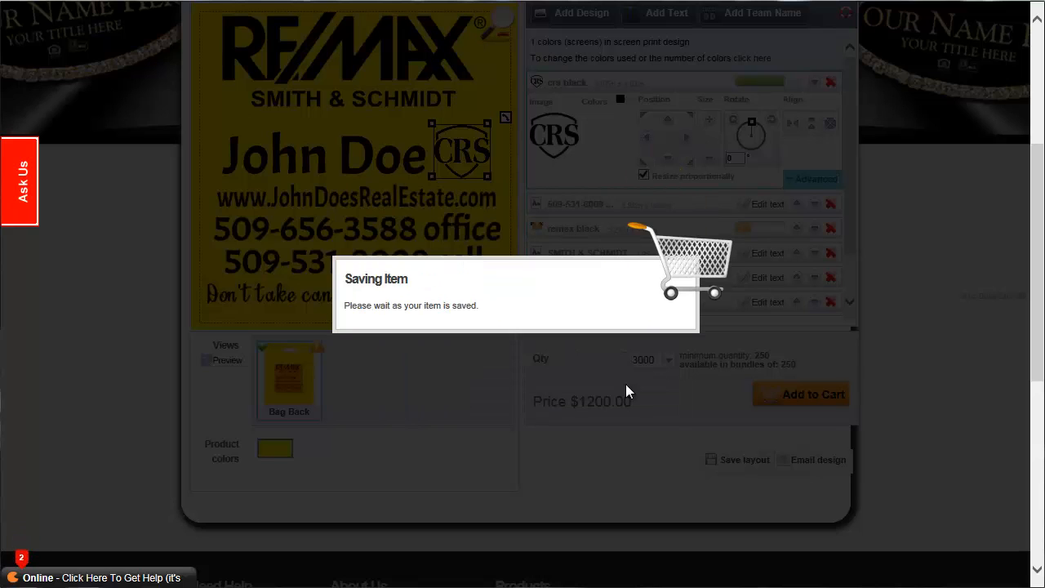